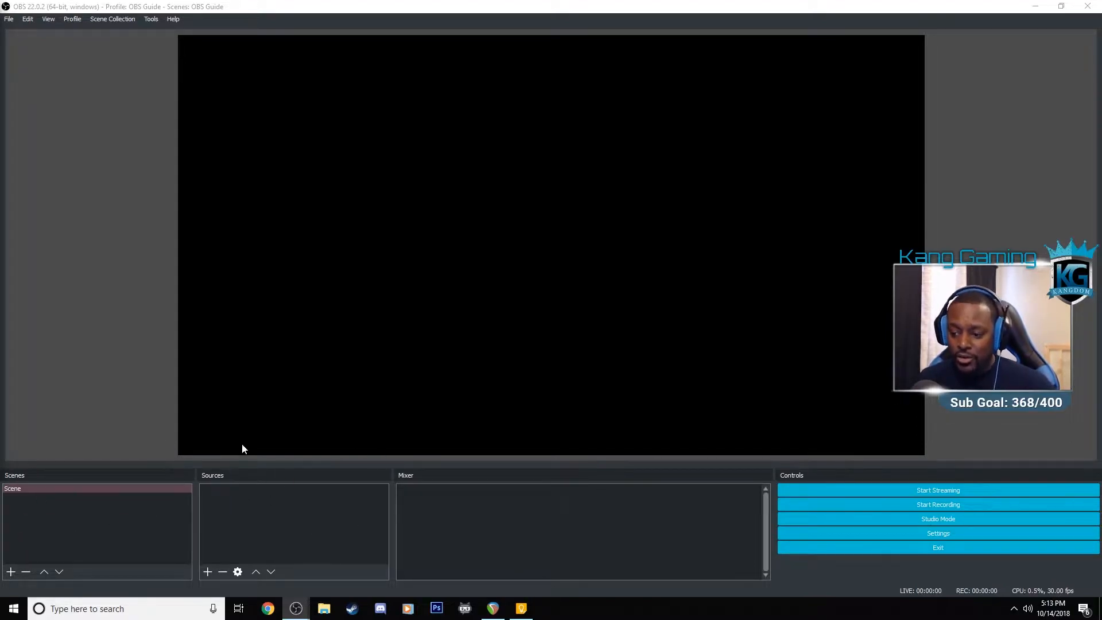
- Look over the available source types, and view Studio Mode before leaving it again
click(207, 572)
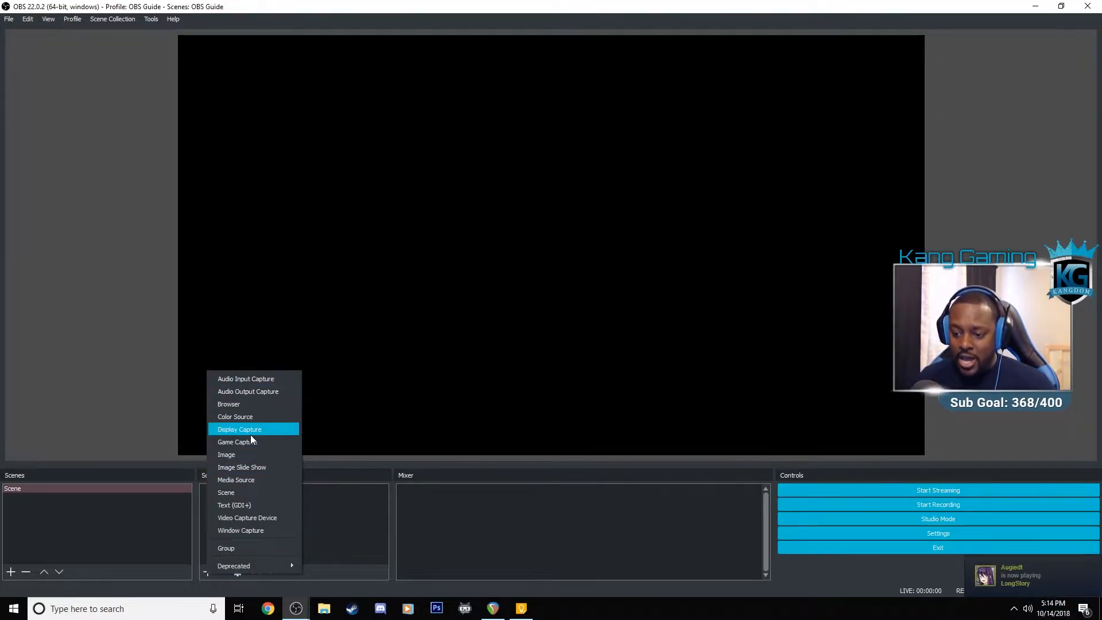
click(336, 538)
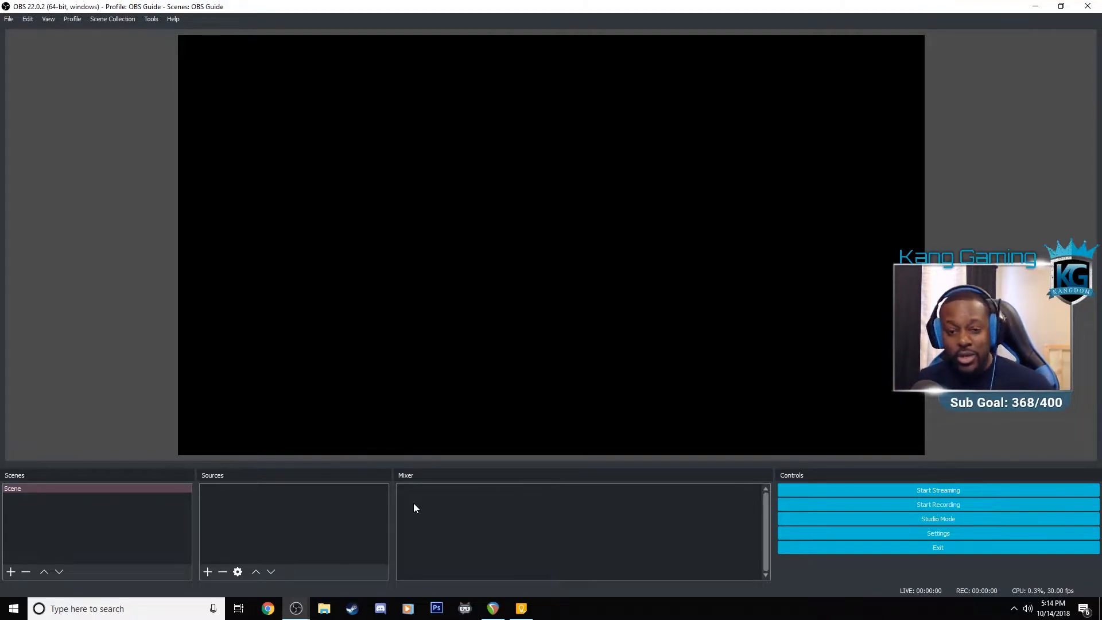
click(870, 520)
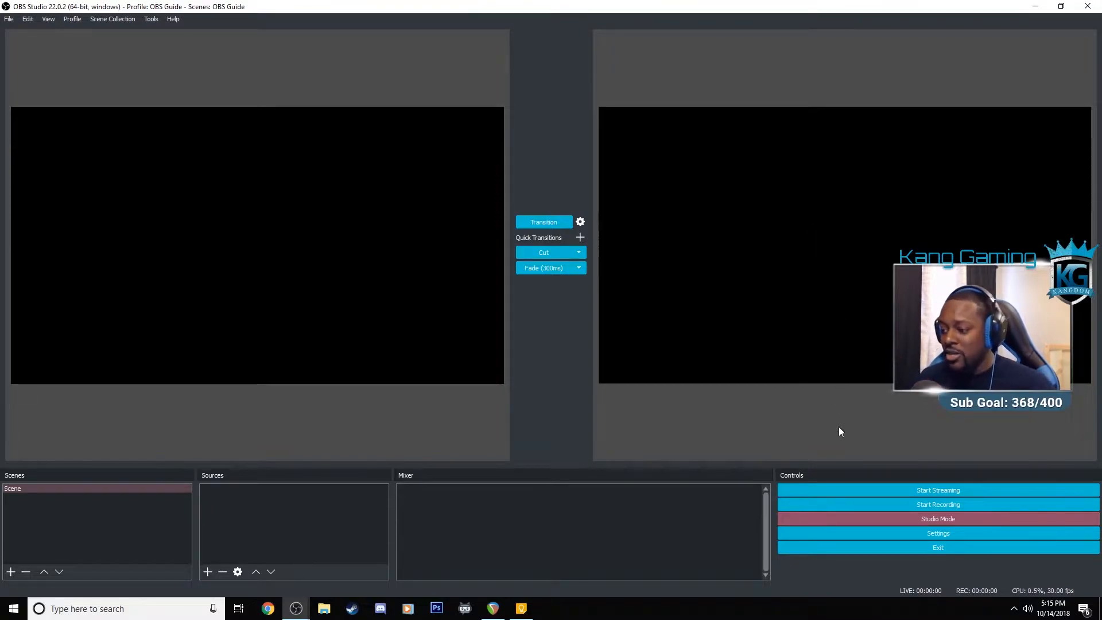
click(845, 522)
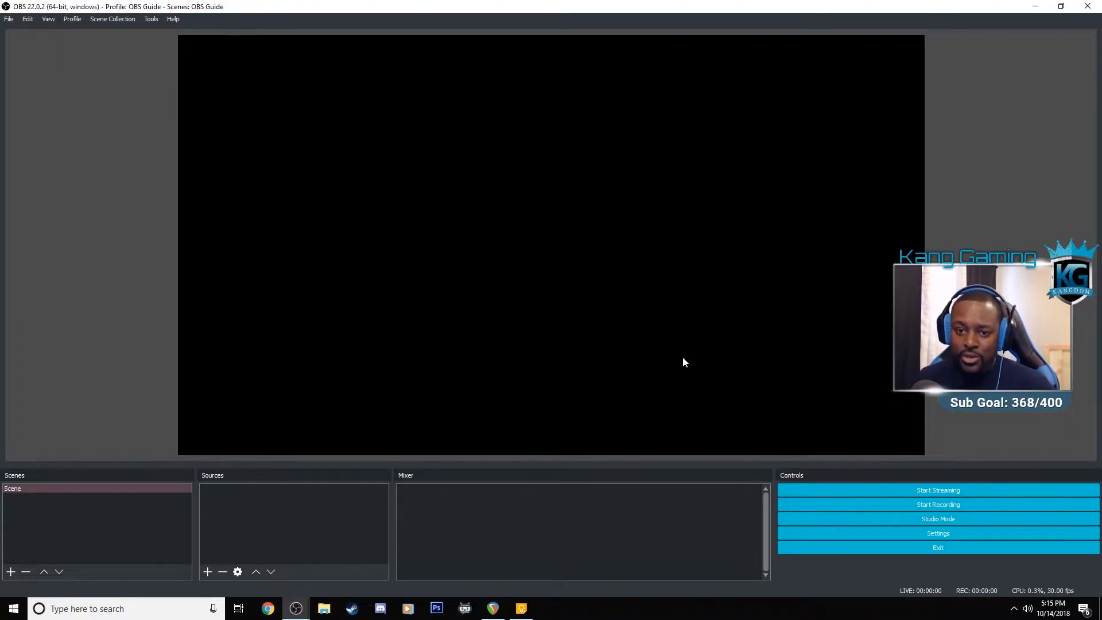
- Open the settings and examine the General options, including source alignment snapping, system tray and Multiview
click(918, 534)
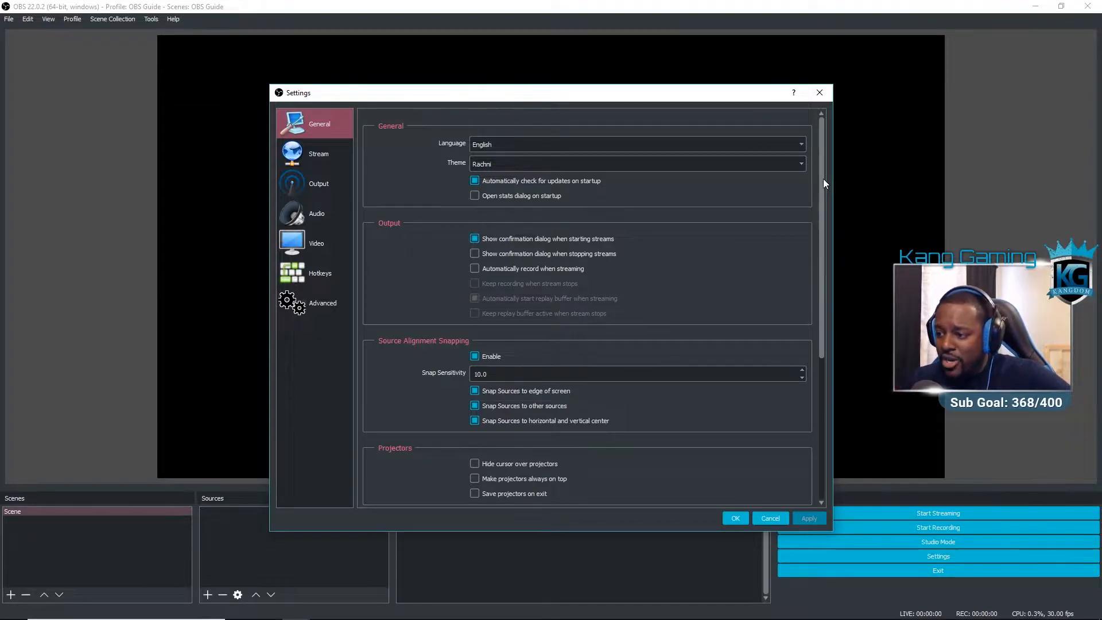
drag(824, 179, 826, 229)
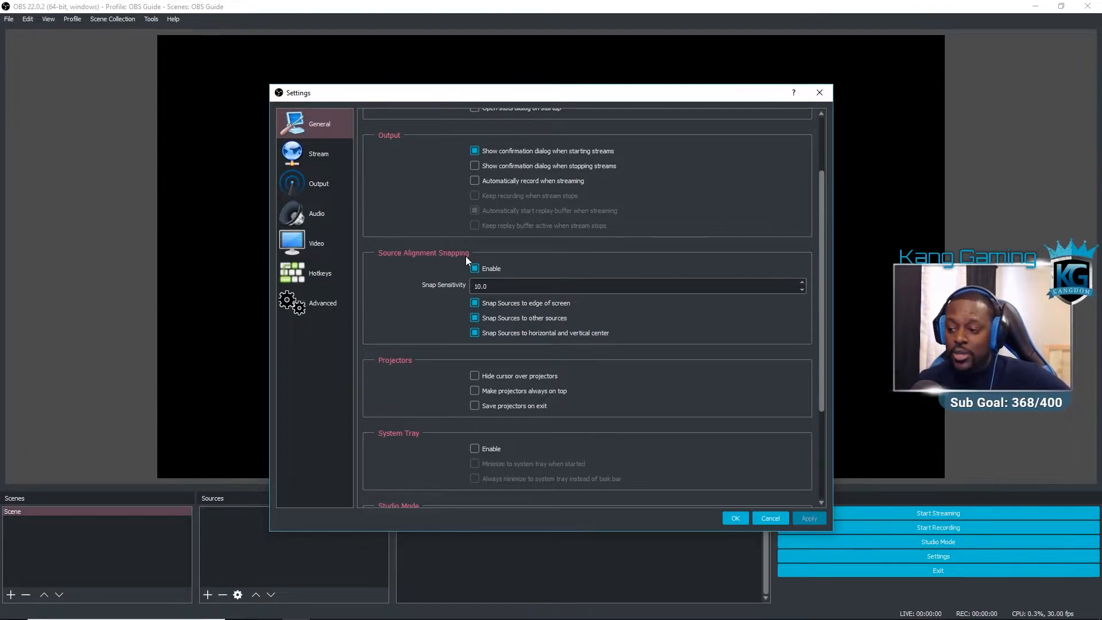
click(474, 268)
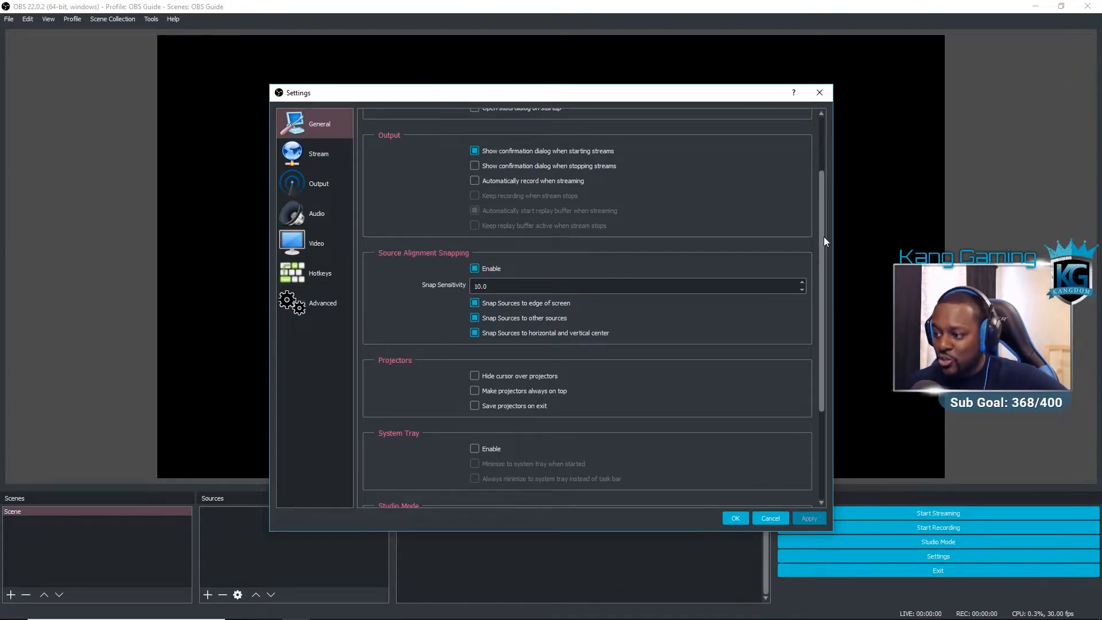
drag(824, 235, 819, 179)
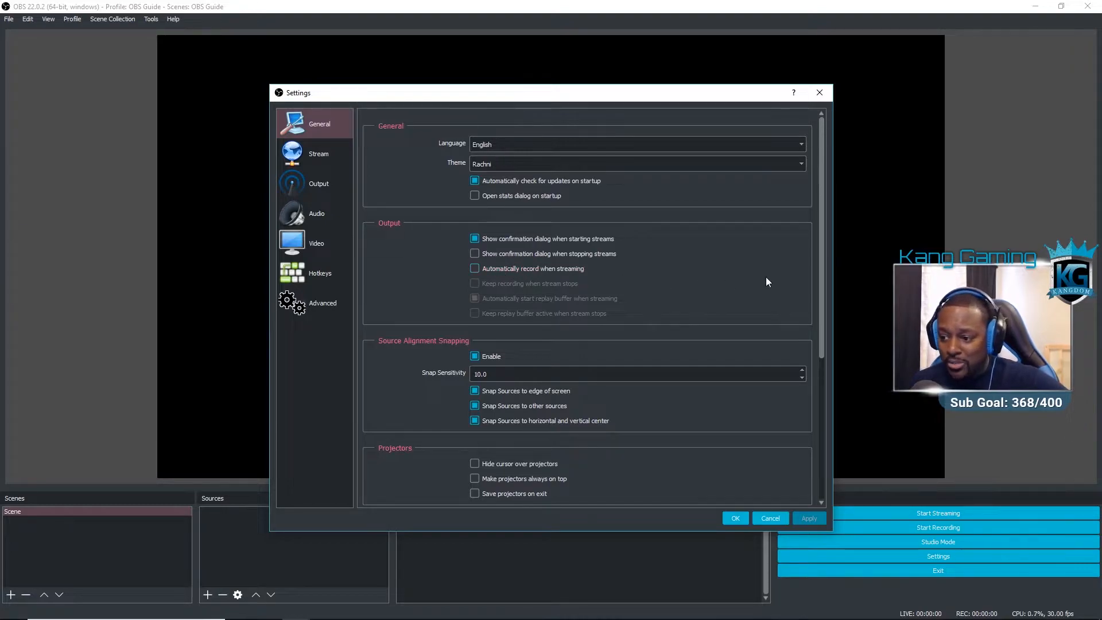
drag(823, 276, 814, 448)
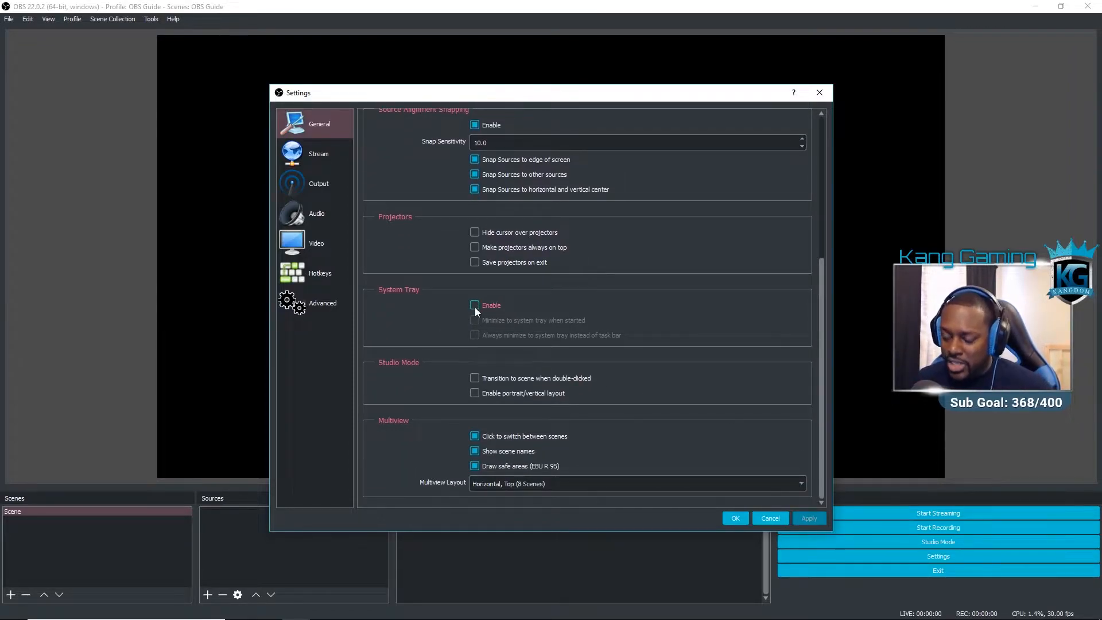
- Open the Stream settings and review the available streaming services
click(335, 165)
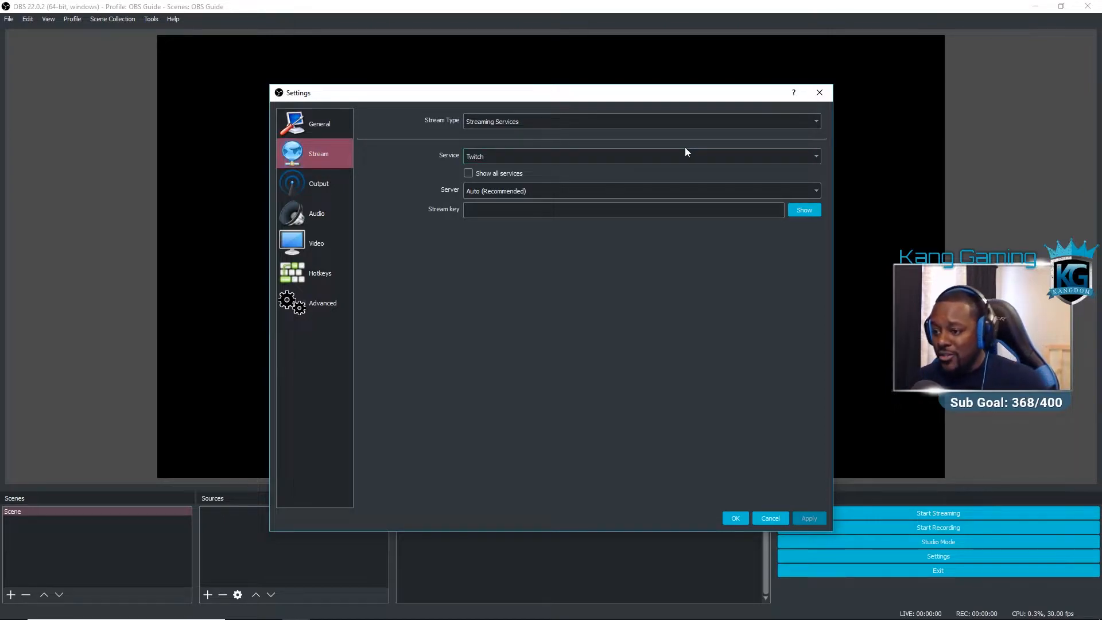
click(646, 159)
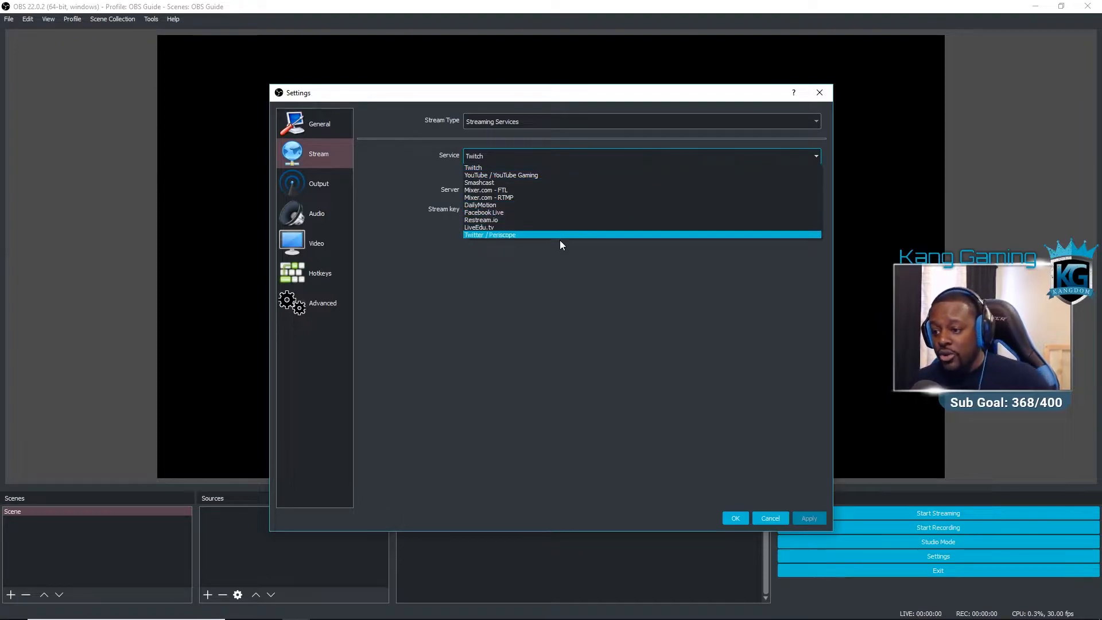
click(477, 294)
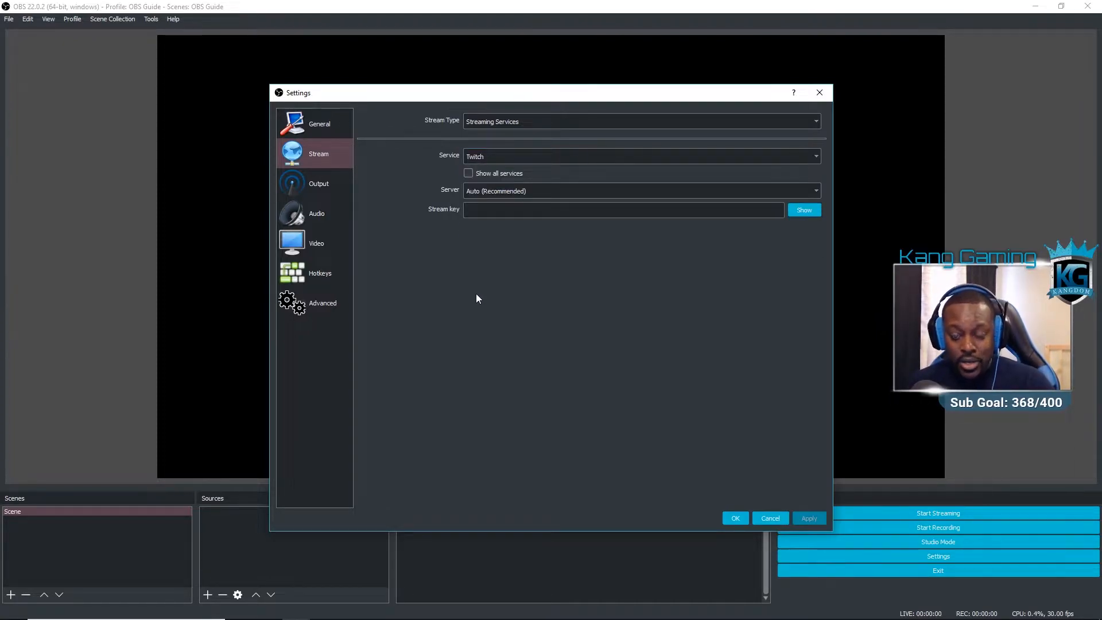
- Try Custom Streaming Server as the stream type, and return to Streaming Services with Twitch as the service
click(497, 122)
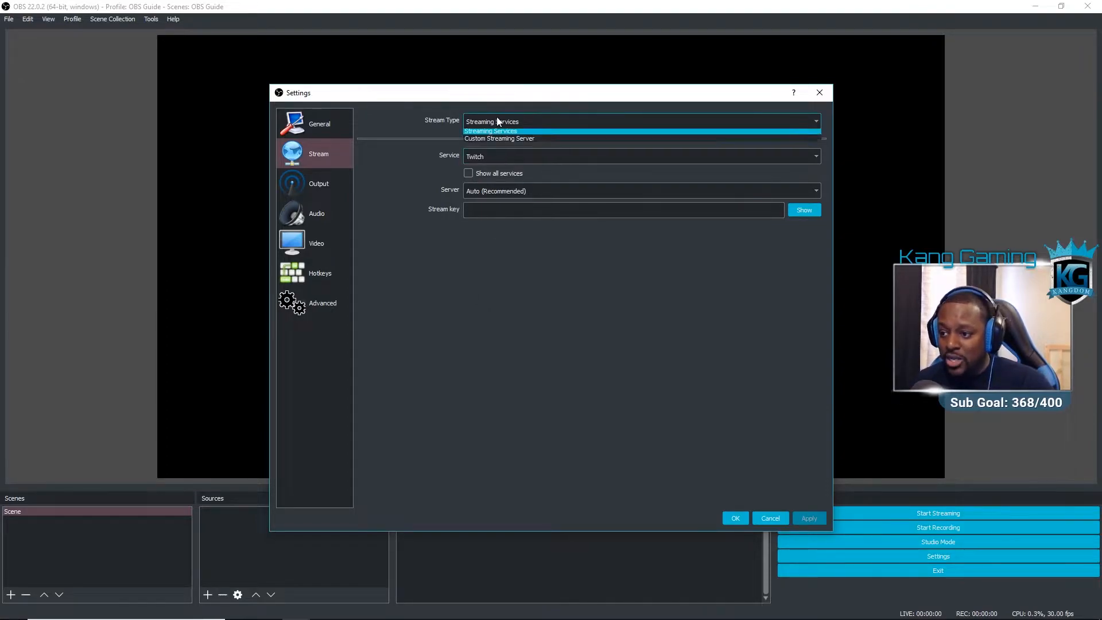
click(516, 141)
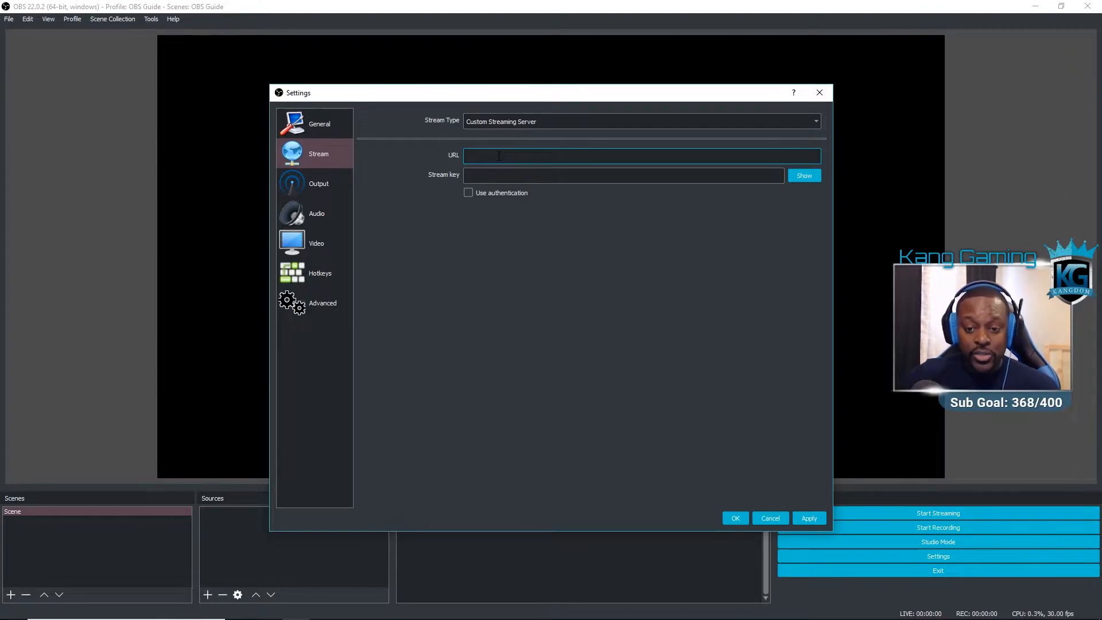
click(488, 121)
click(501, 136)
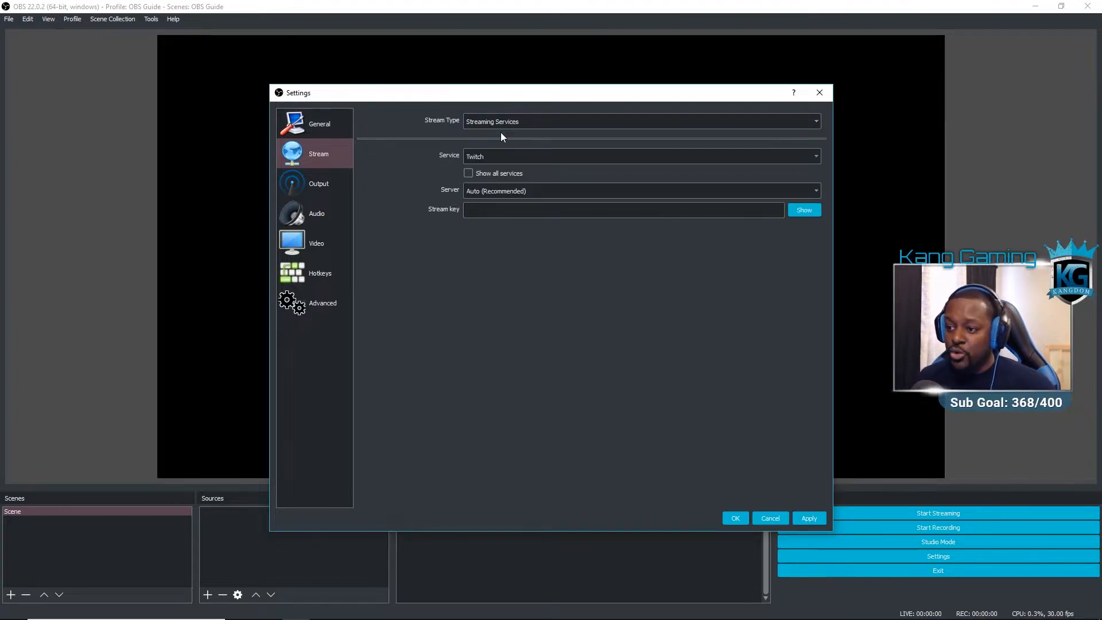
click(493, 156)
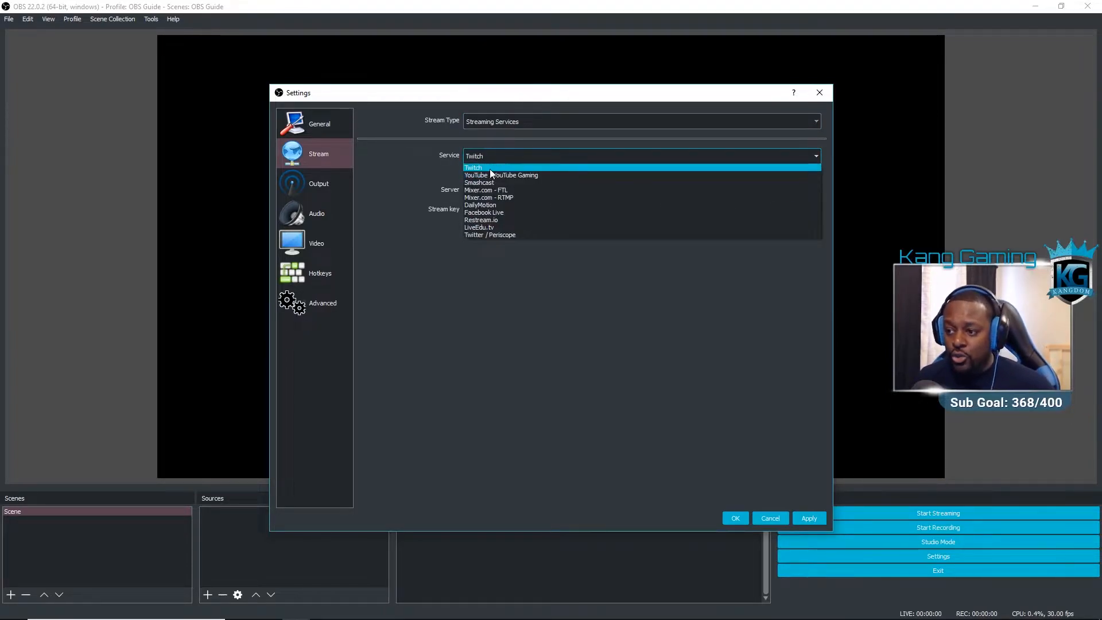
click(491, 168)
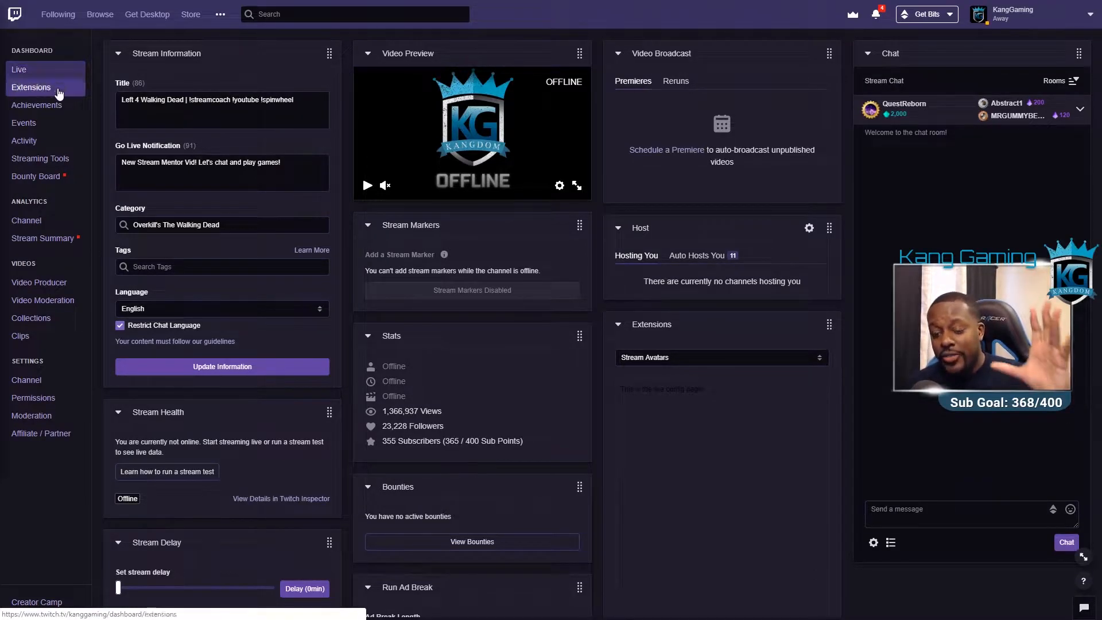
click(33, 387)
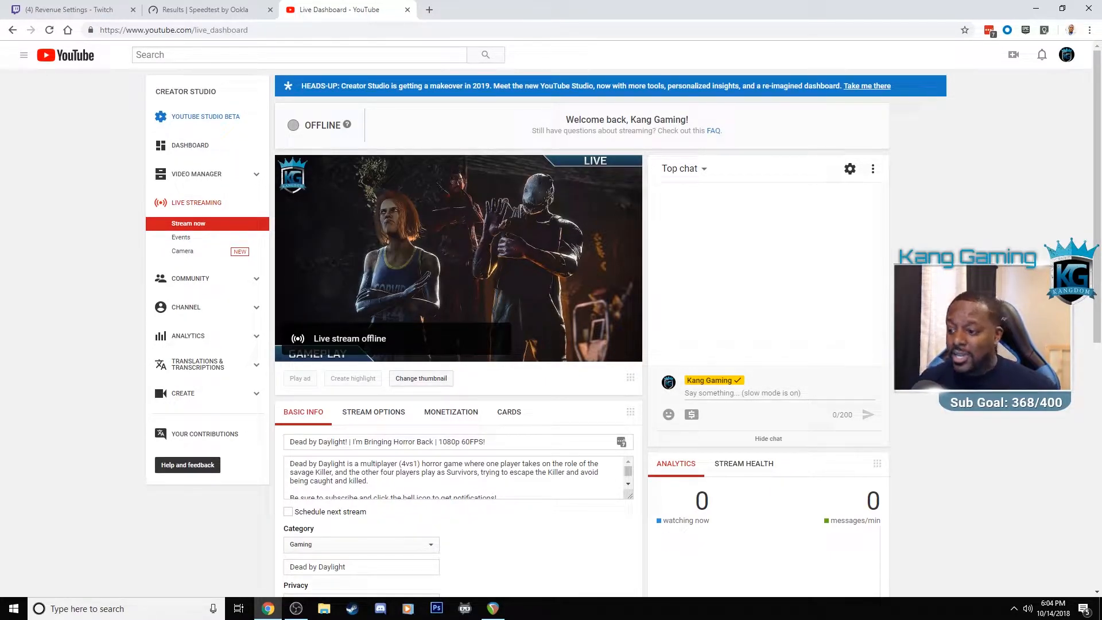
scroll(72, 319, down, 2)
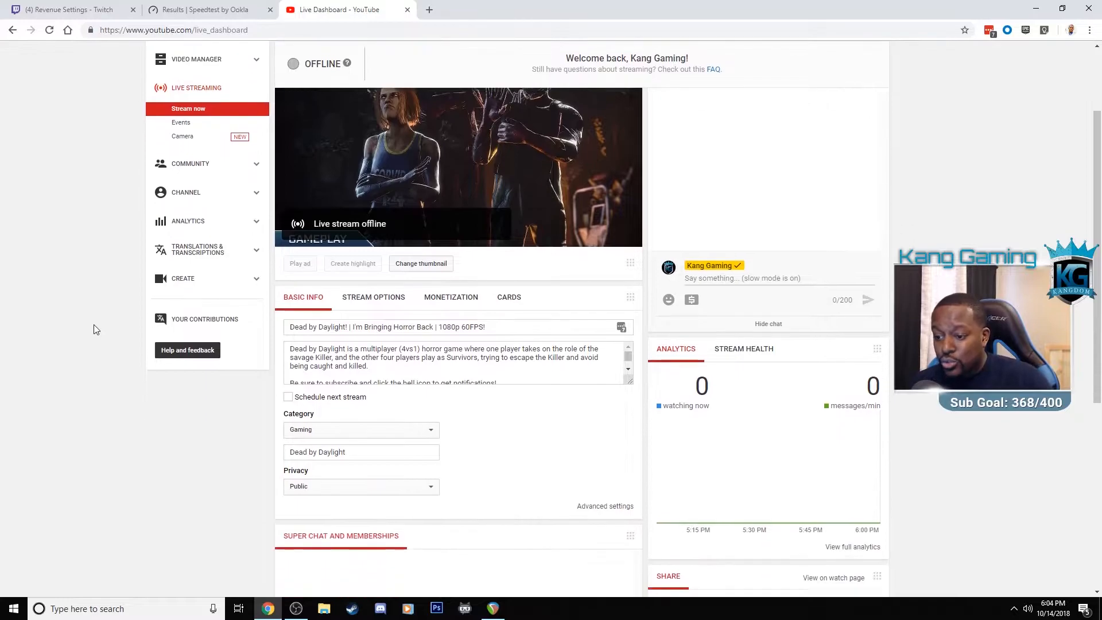
scroll(94, 327, down, 6)
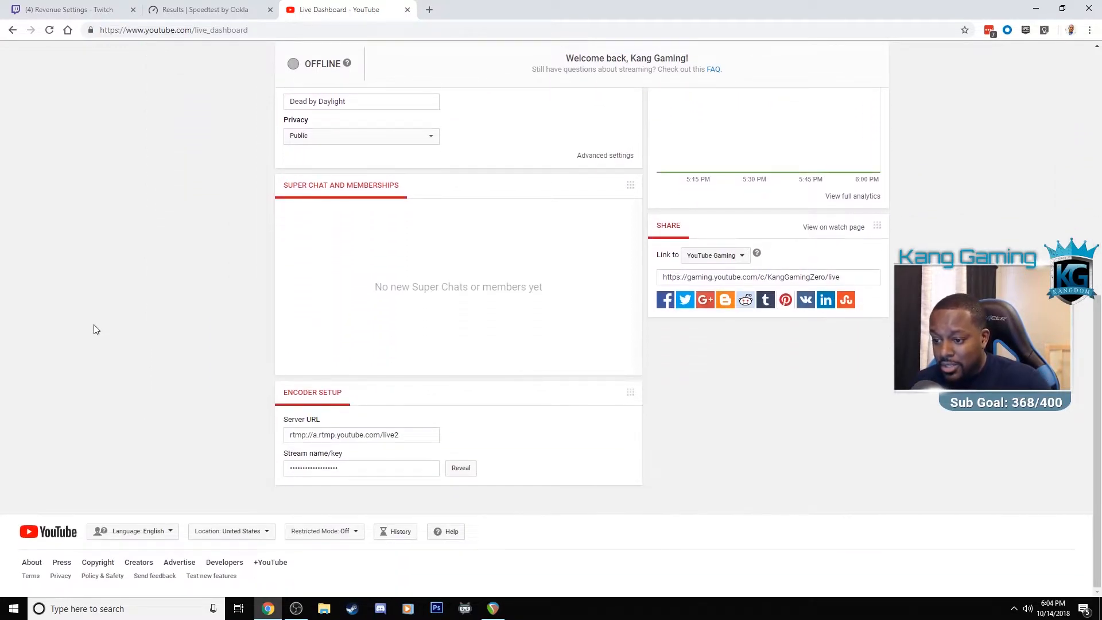
drag(283, 453, 356, 454)
click(160, 431)
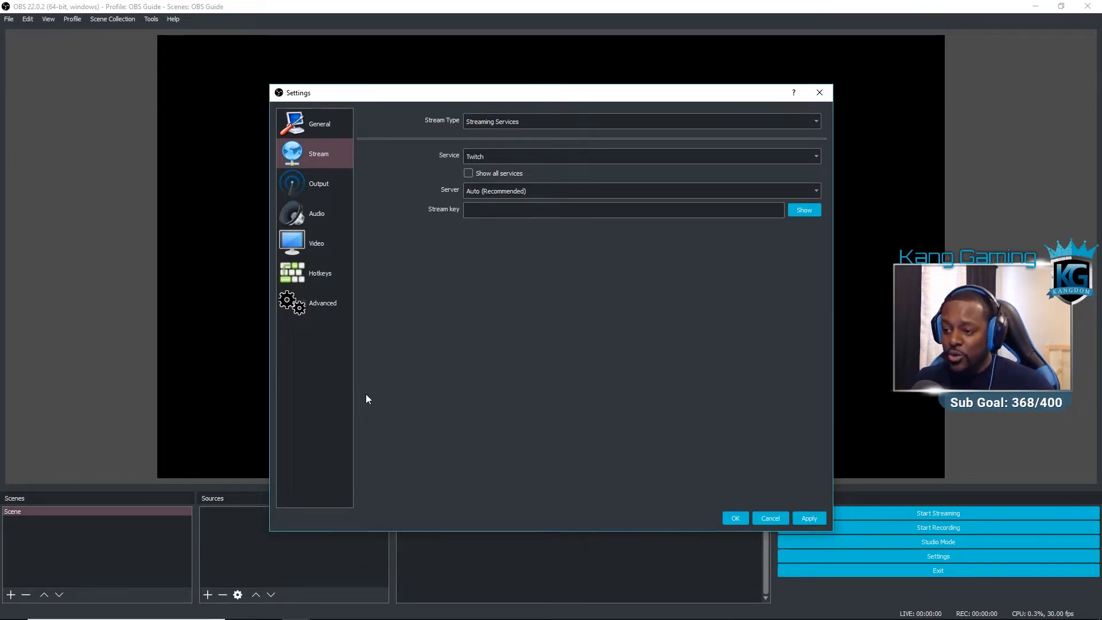
- Try US East: Atlanta, GA as the Twitch server, and return the server to Auto (Recommended)
click(497, 195)
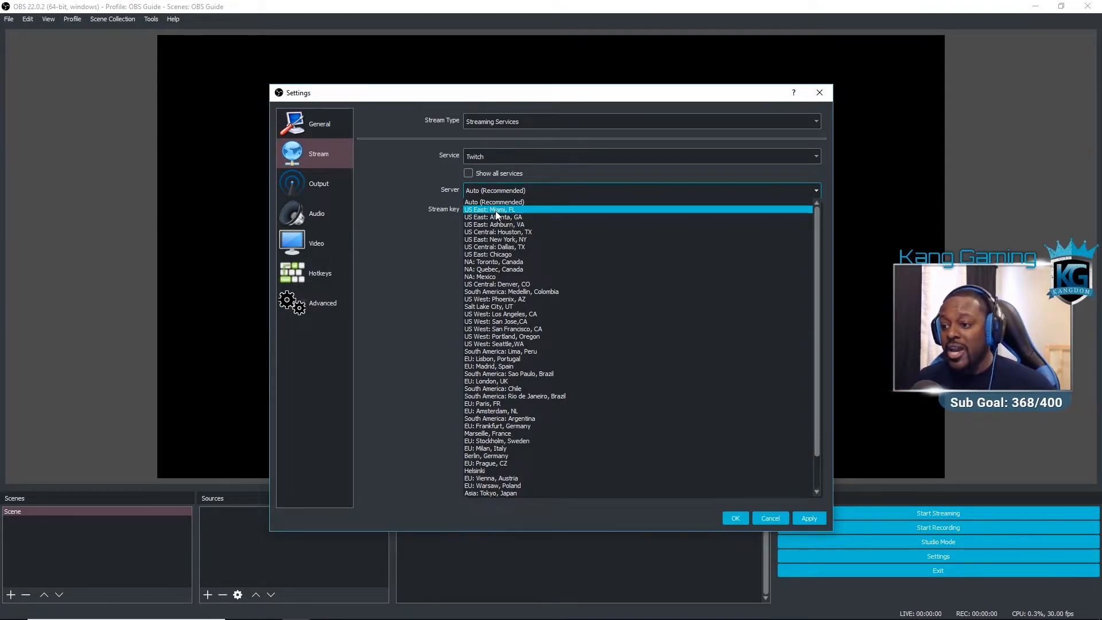
click(501, 217)
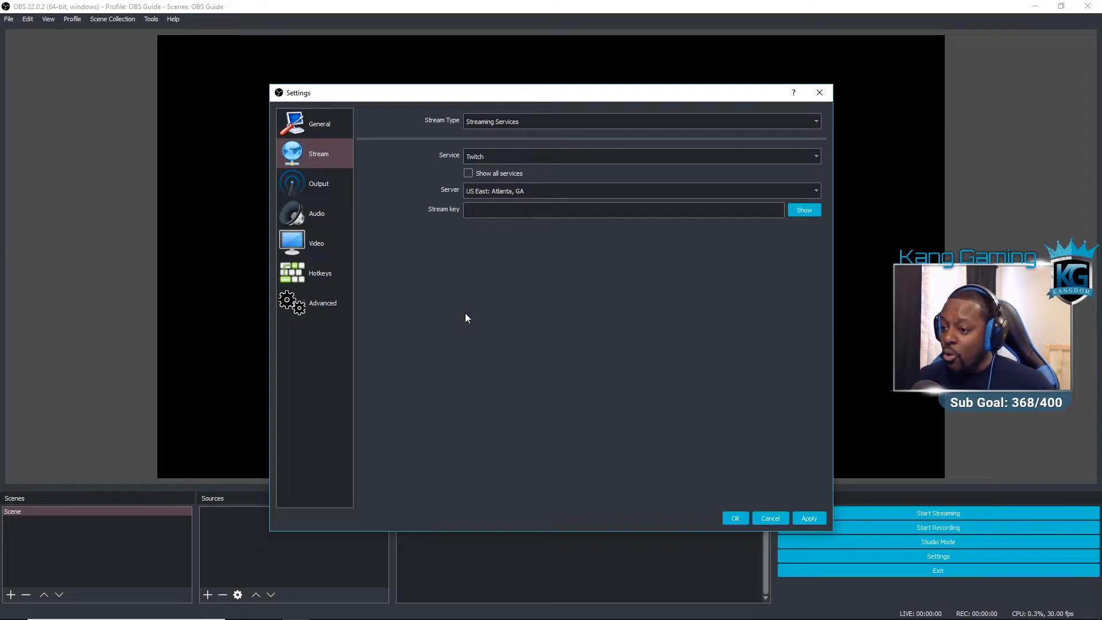
click(513, 196)
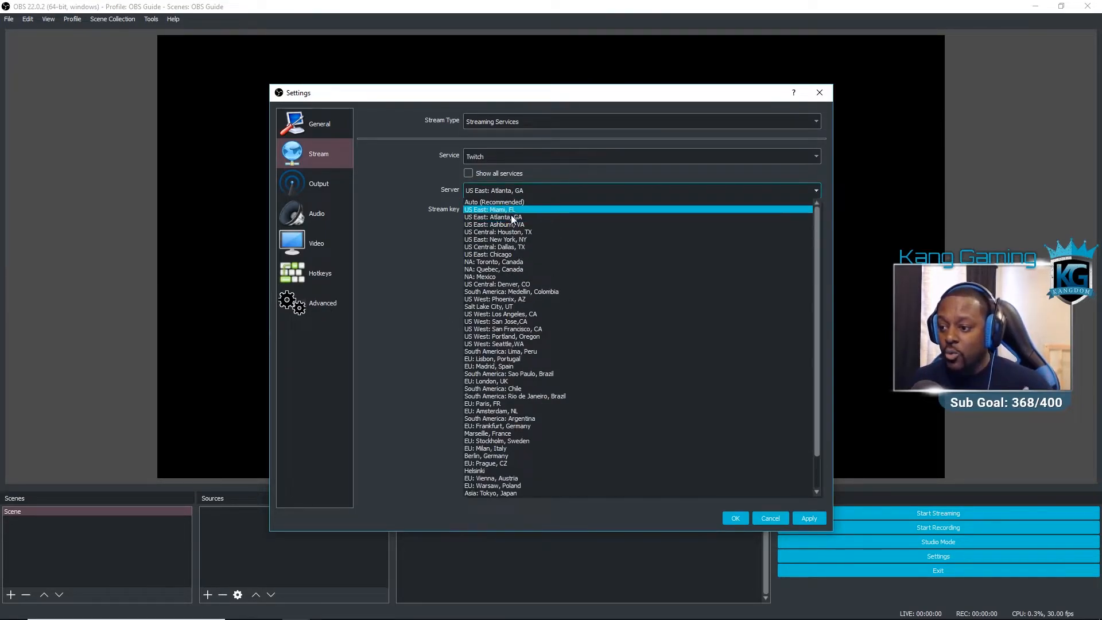
click(510, 217)
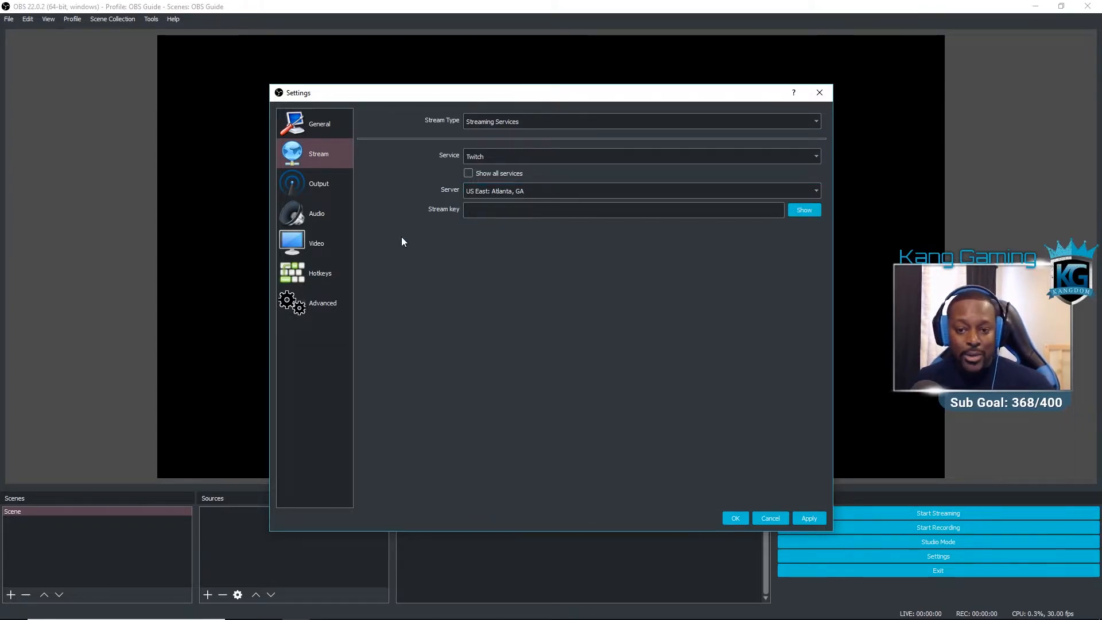
click(529, 190)
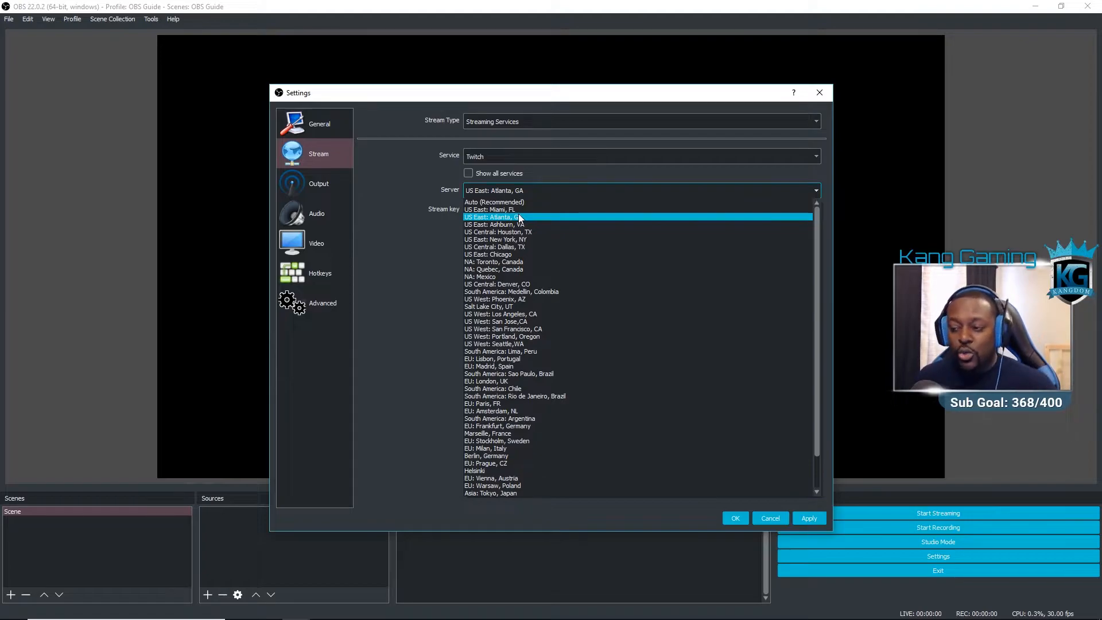
click(513, 202)
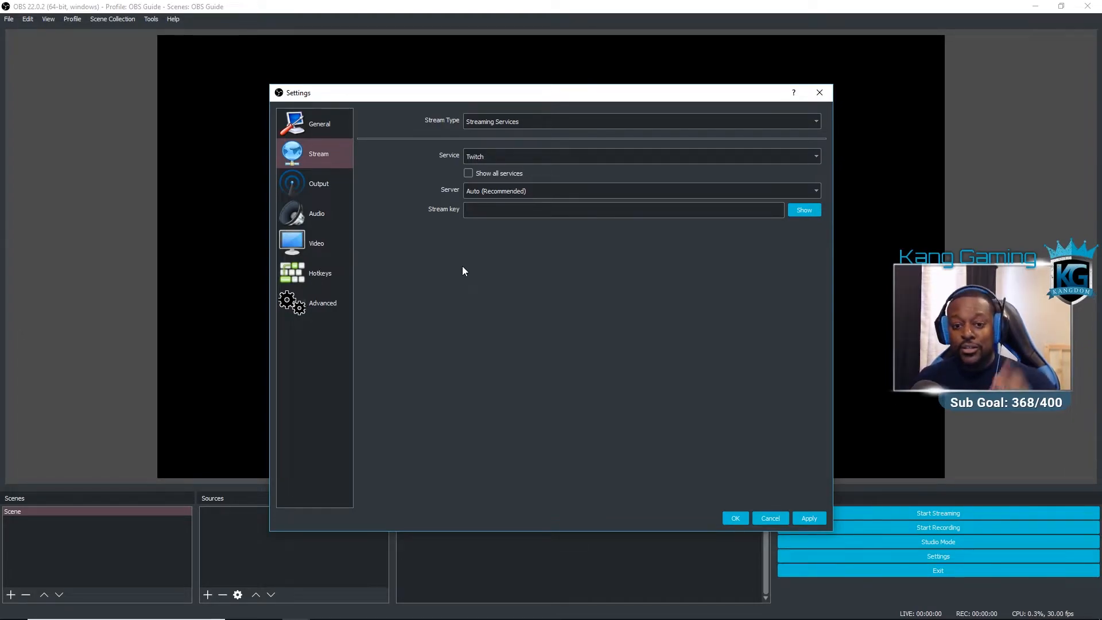
- View the Output settings, close the settings without saving, and apply the Auto-Configuration Wizard's recommended settings for Twitch
click(321, 189)
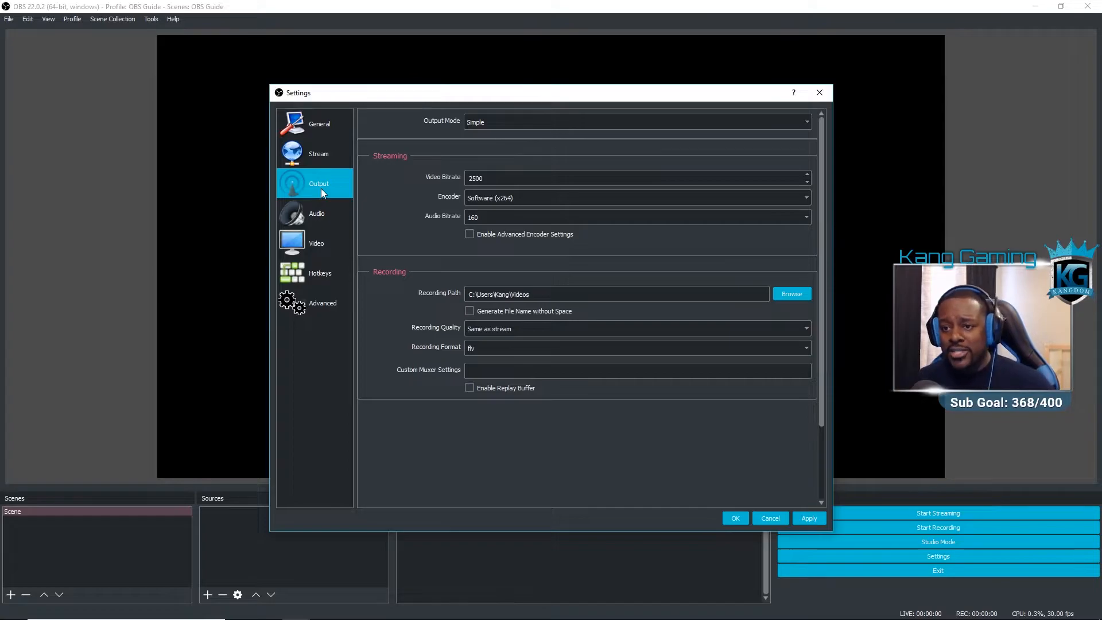
click(772, 520)
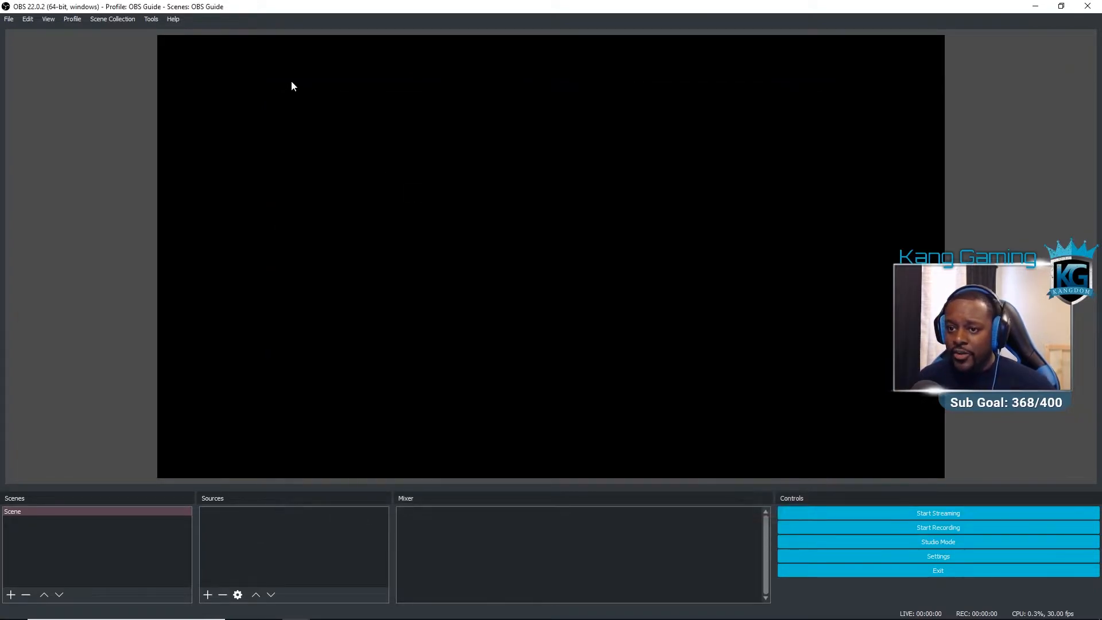
click(151, 19)
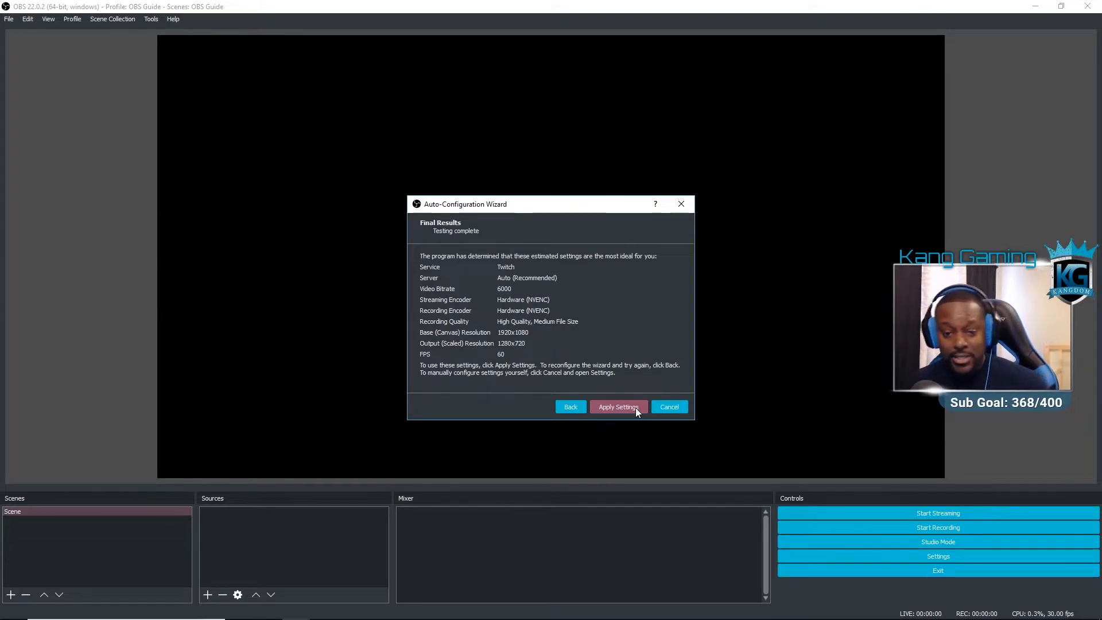
click(635, 407)
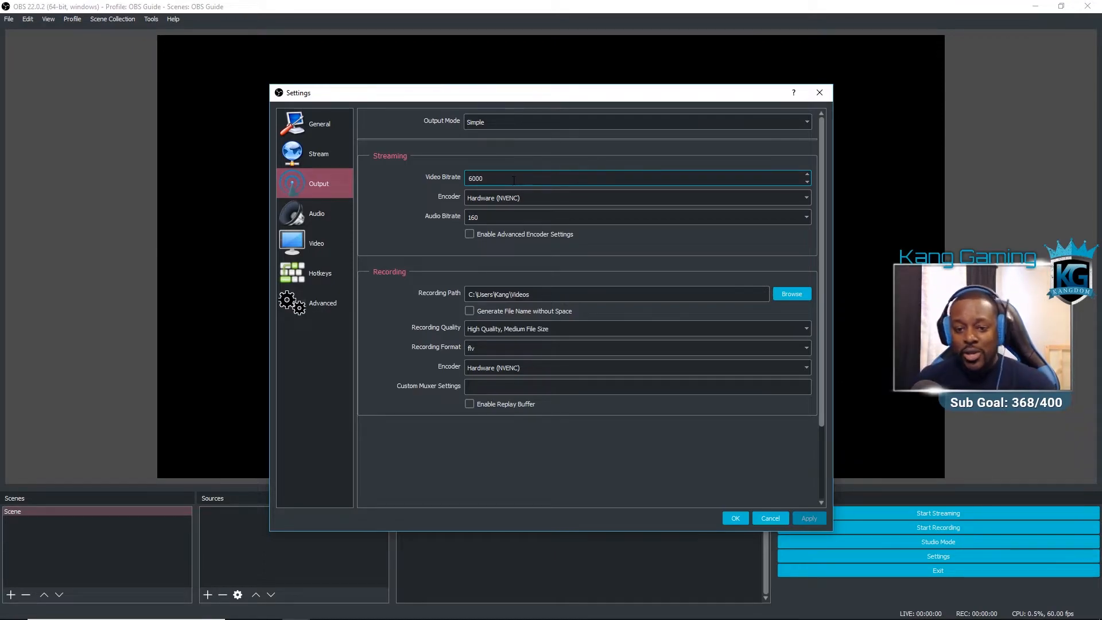
- Set the streaming video bitrate to 6000 in the Output settings and check the available encoders, keeping Hardware (NVENC)
drag(514, 180, 421, 181)
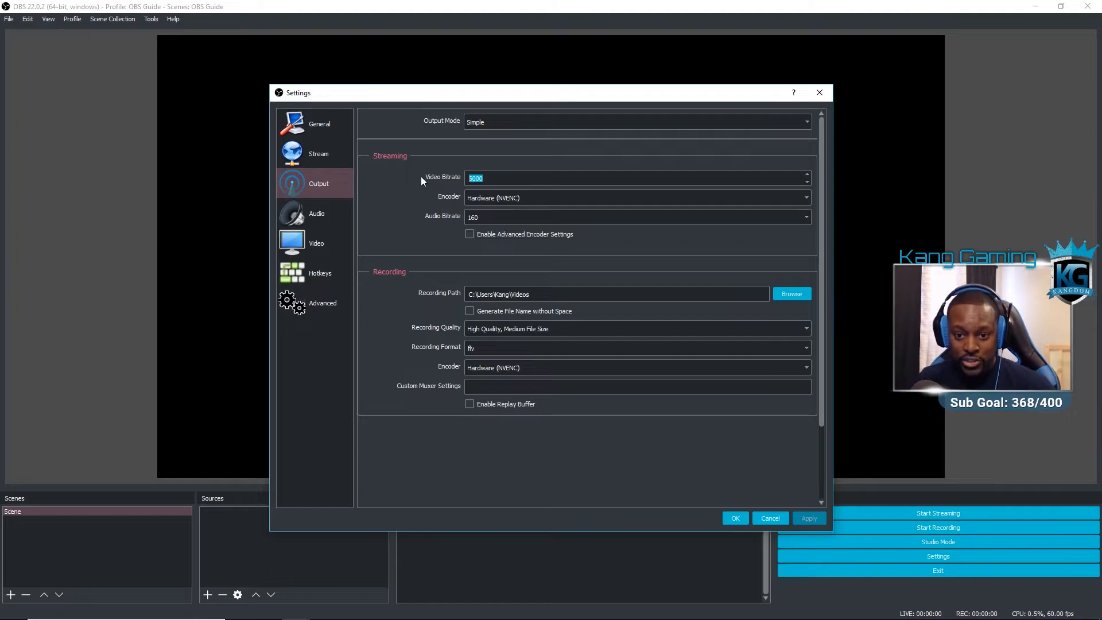
text(6000)
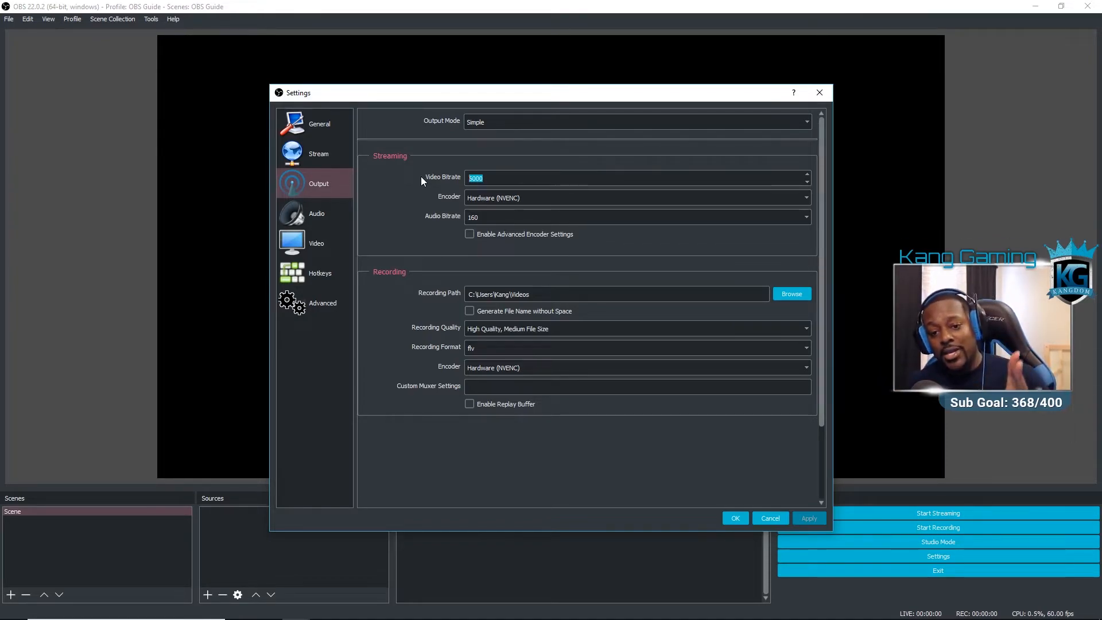
text(6000)
click(539, 198)
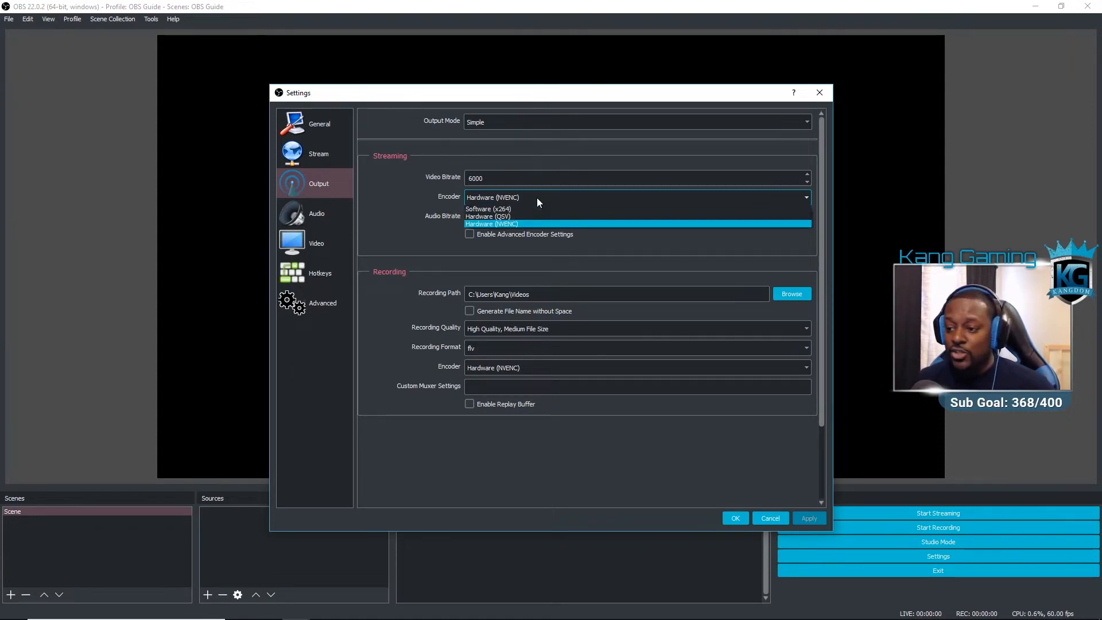
click(403, 190)
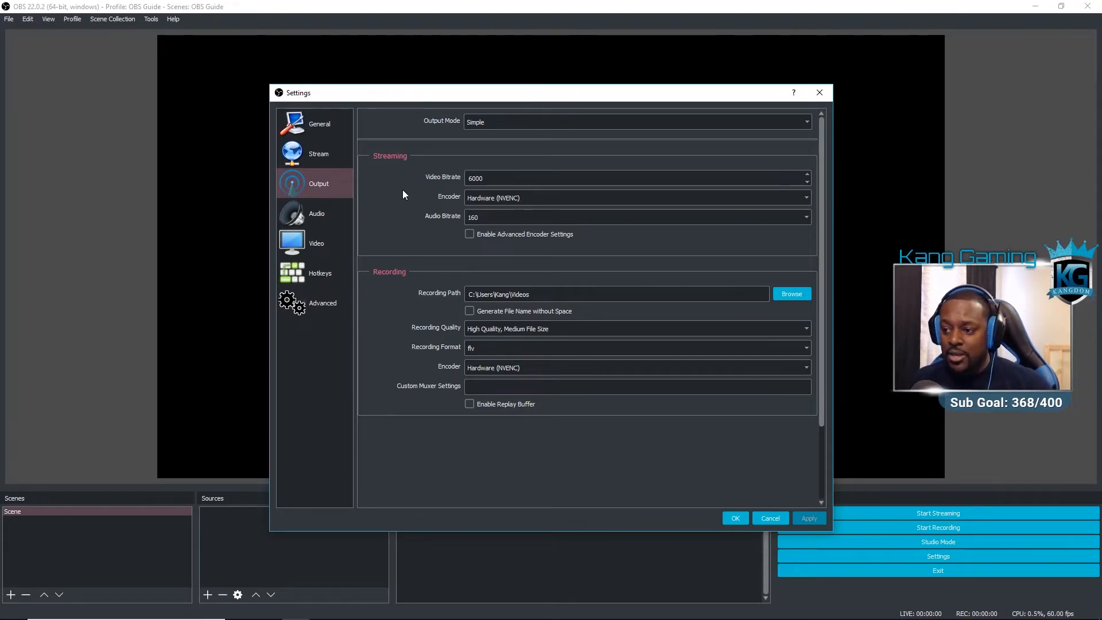
- Try Software (x264) and Hardware (NVENC) in turn as the streaming encoder
click(478, 199)
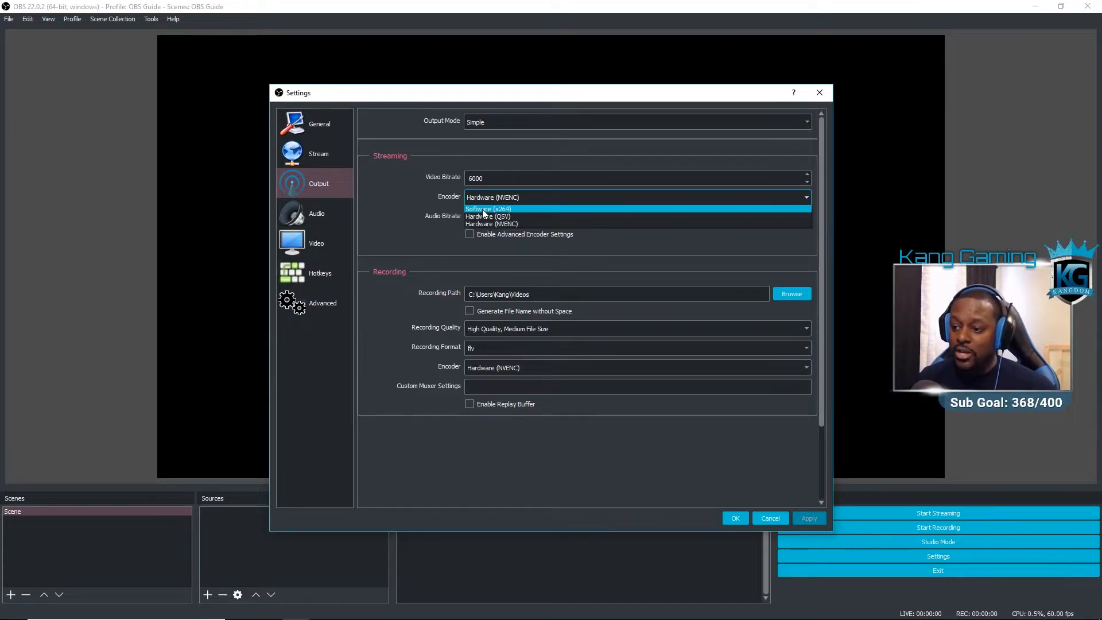
click(482, 209)
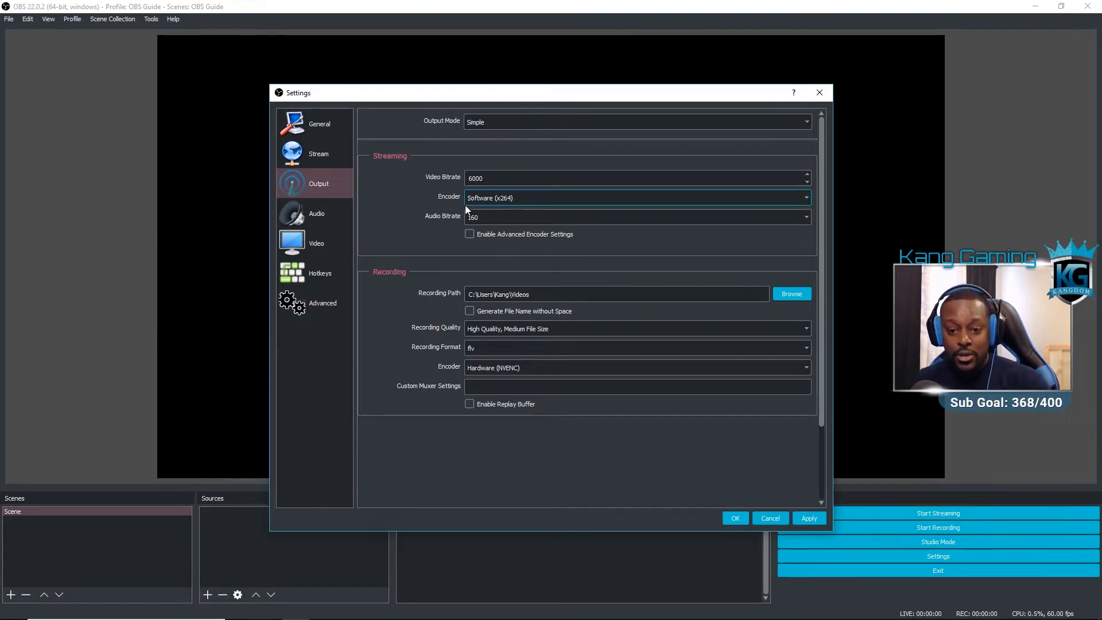
click(475, 198)
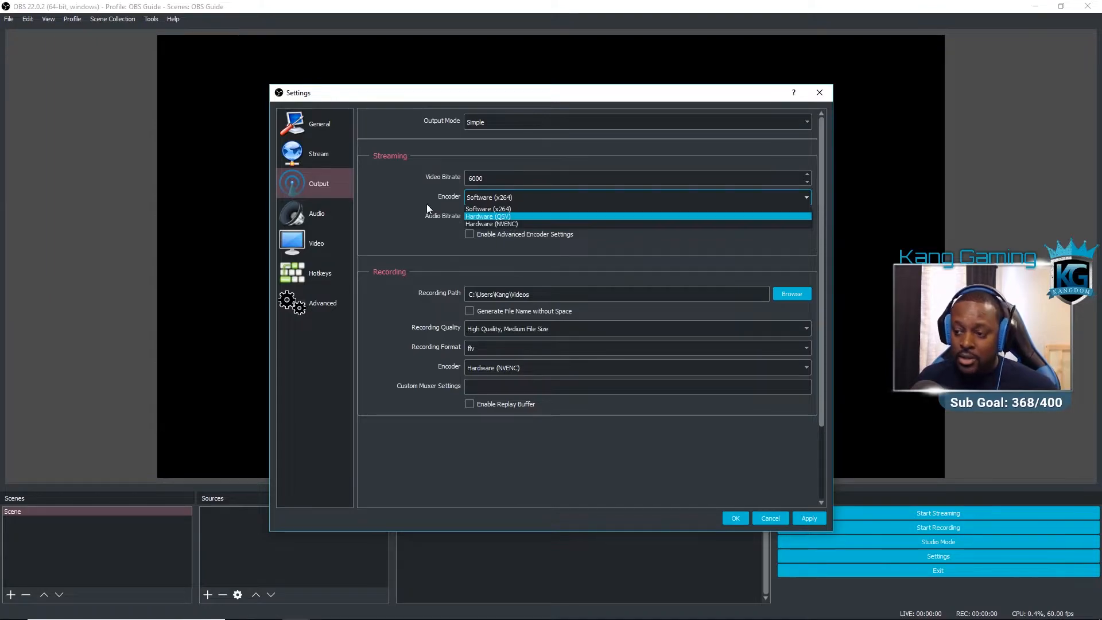
click(394, 199)
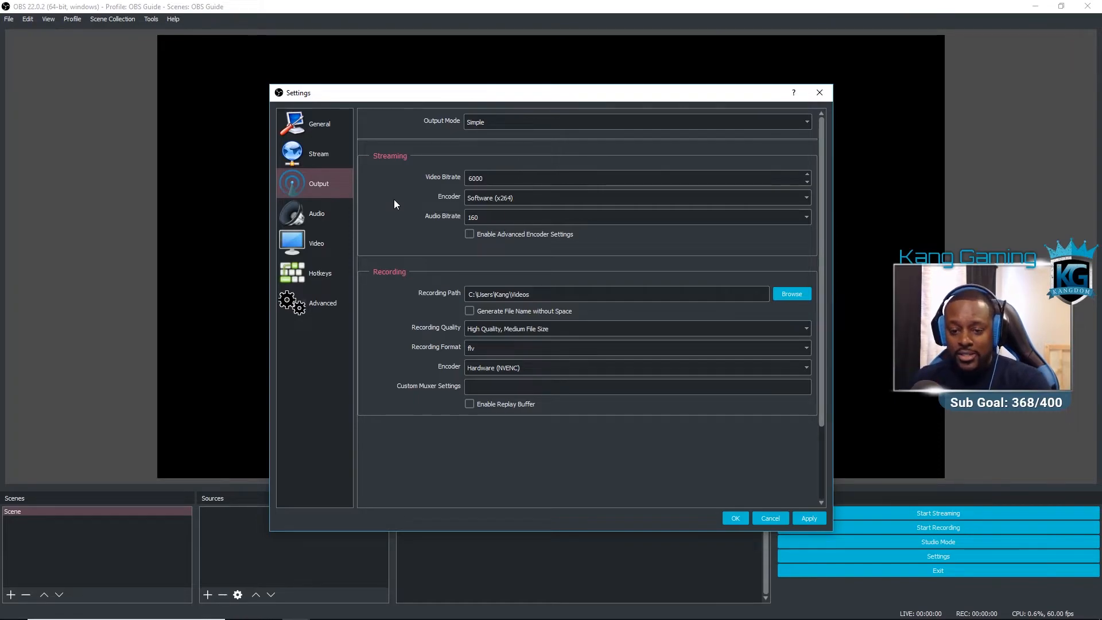
click(542, 195)
click(525, 222)
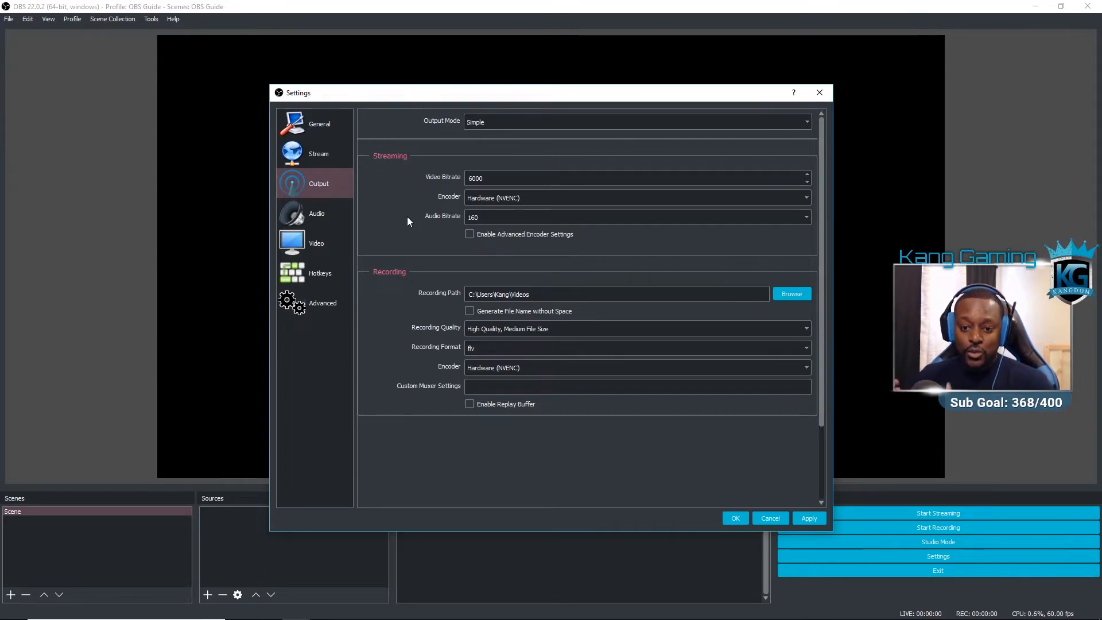
click(484, 198)
click(495, 209)
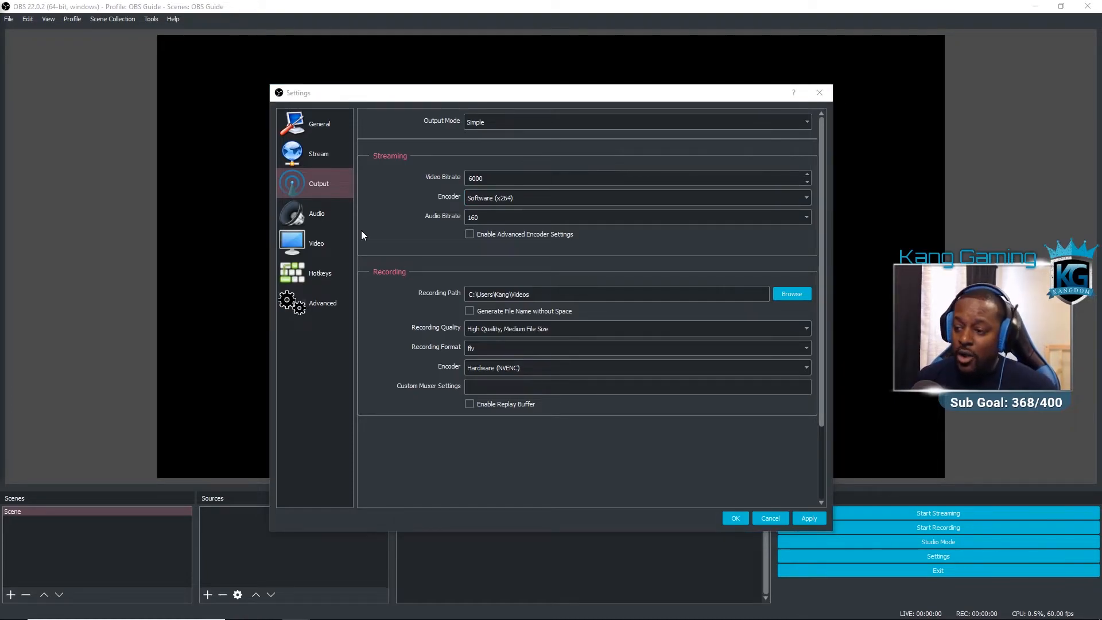
- Set the streaming audio bitrate to 128 and the recording quality to Indistinguishable Quality, Large File Size
click(489, 215)
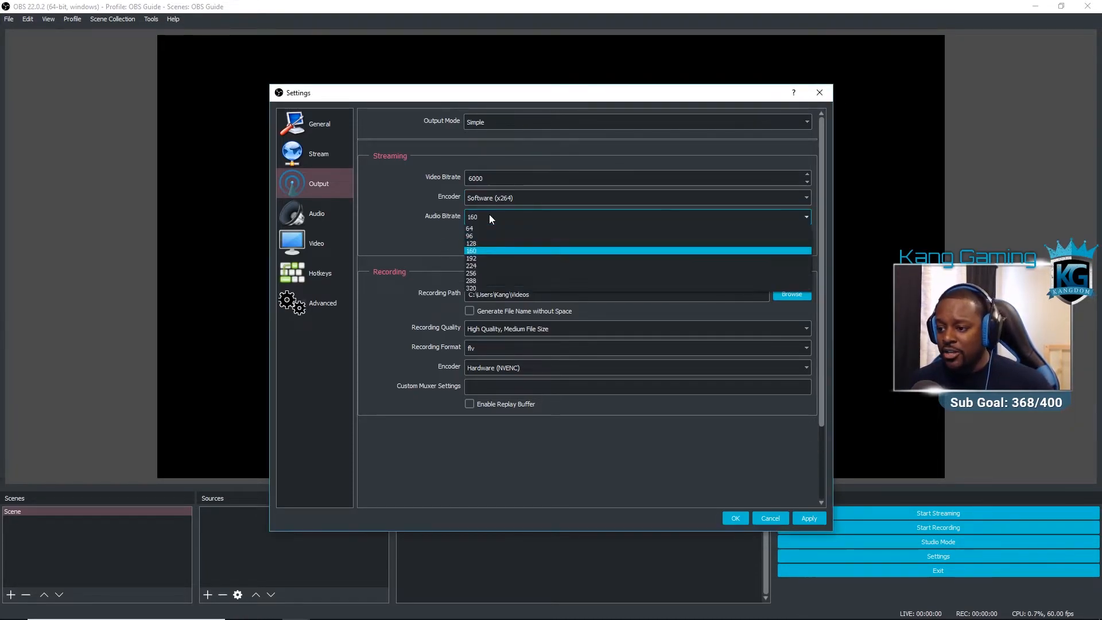
click(491, 244)
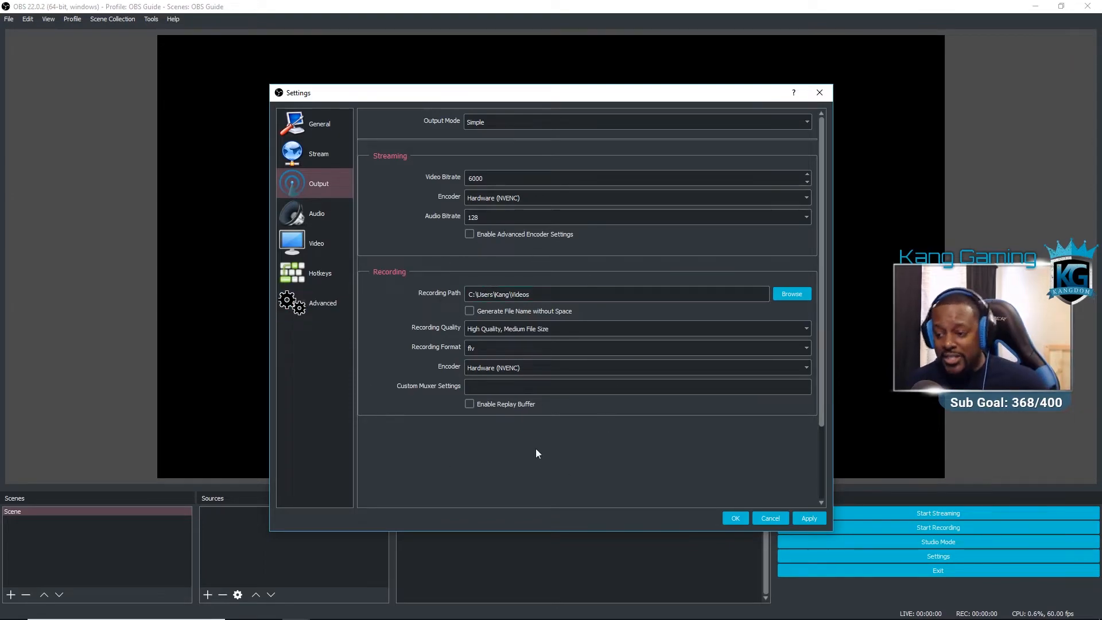
click(519, 330)
click(523, 343)
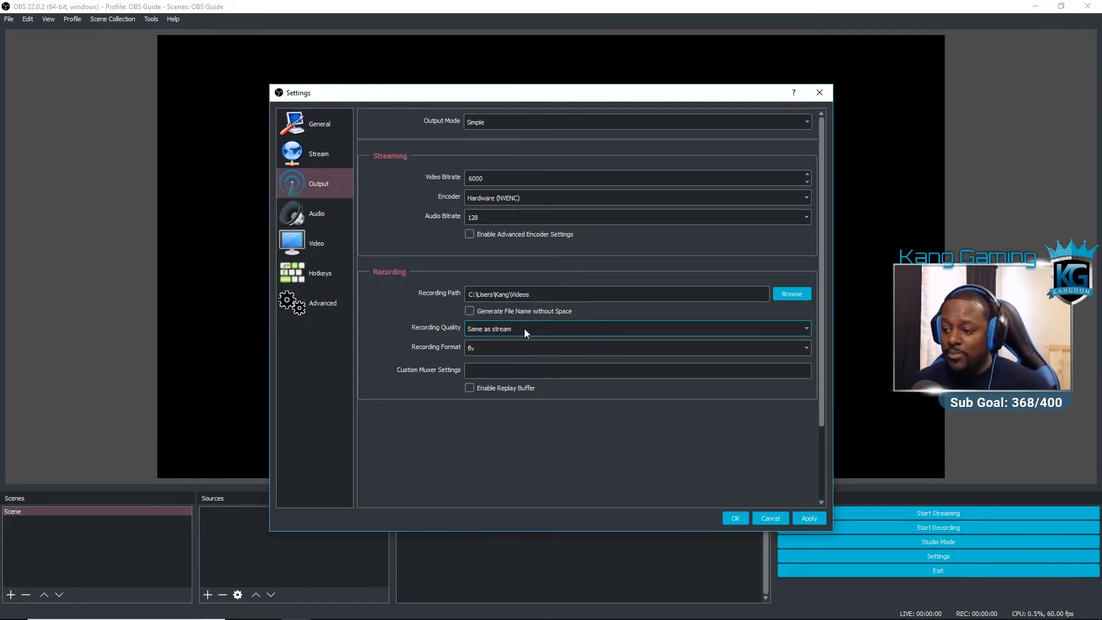
click(525, 328)
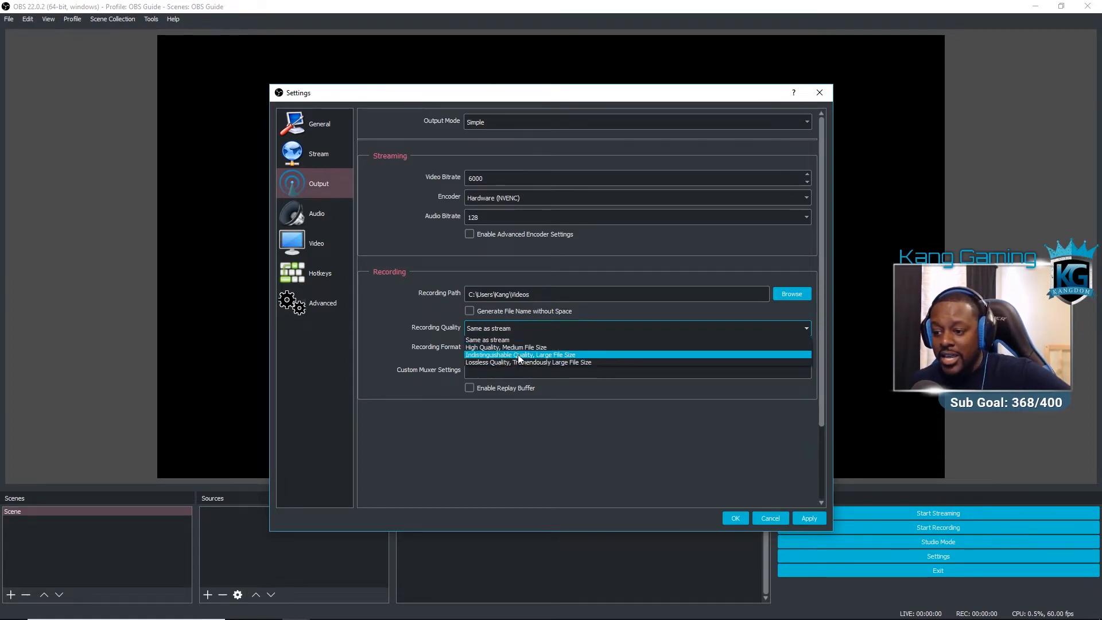
click(520, 355)
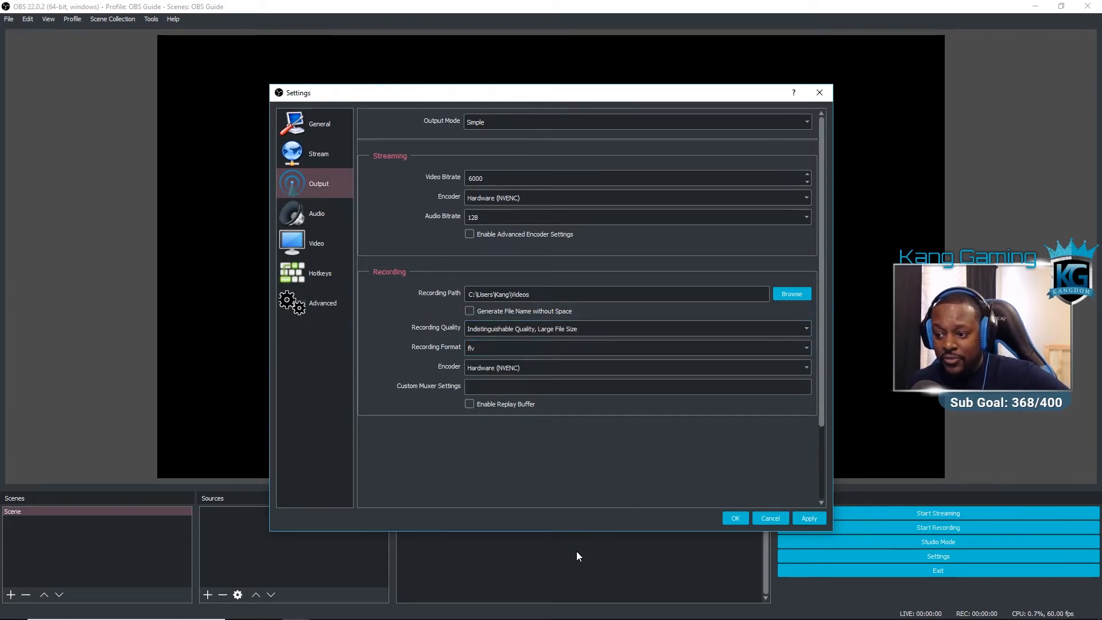
- Set the recording format to mp4, and try the Software (x264) recording encoder before returning it to Hardware (NVENC)
click(483, 346)
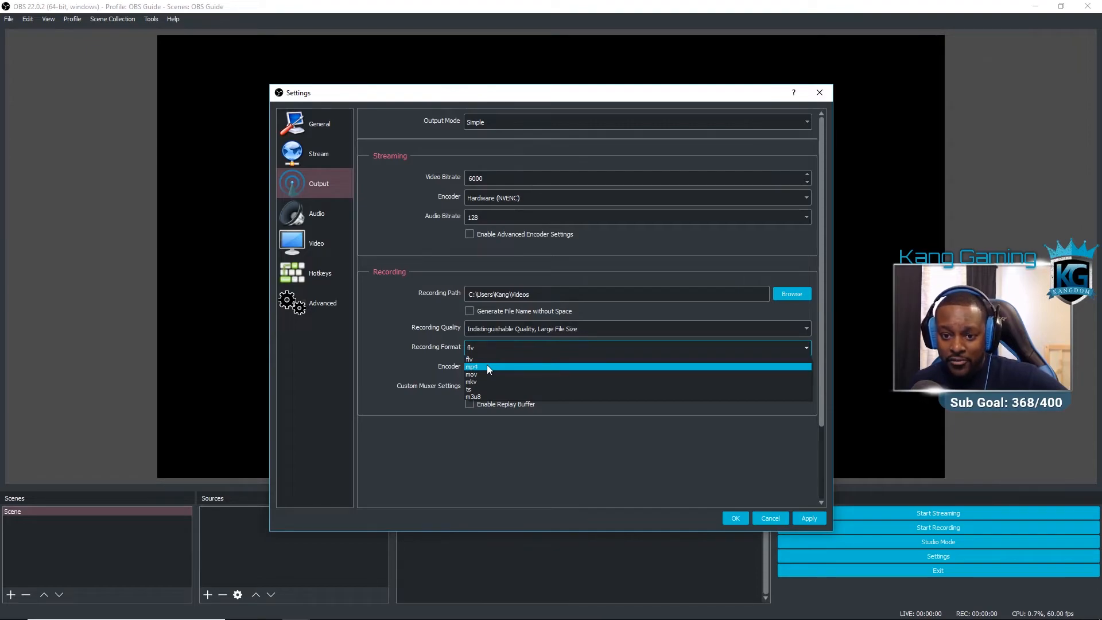
click(488, 366)
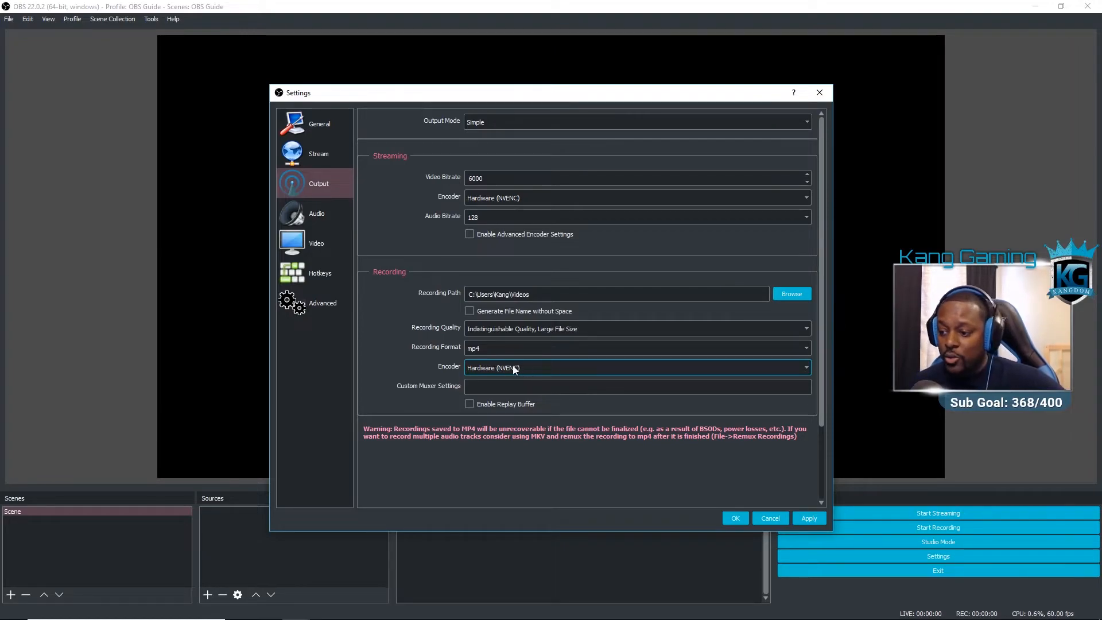
click(542, 367)
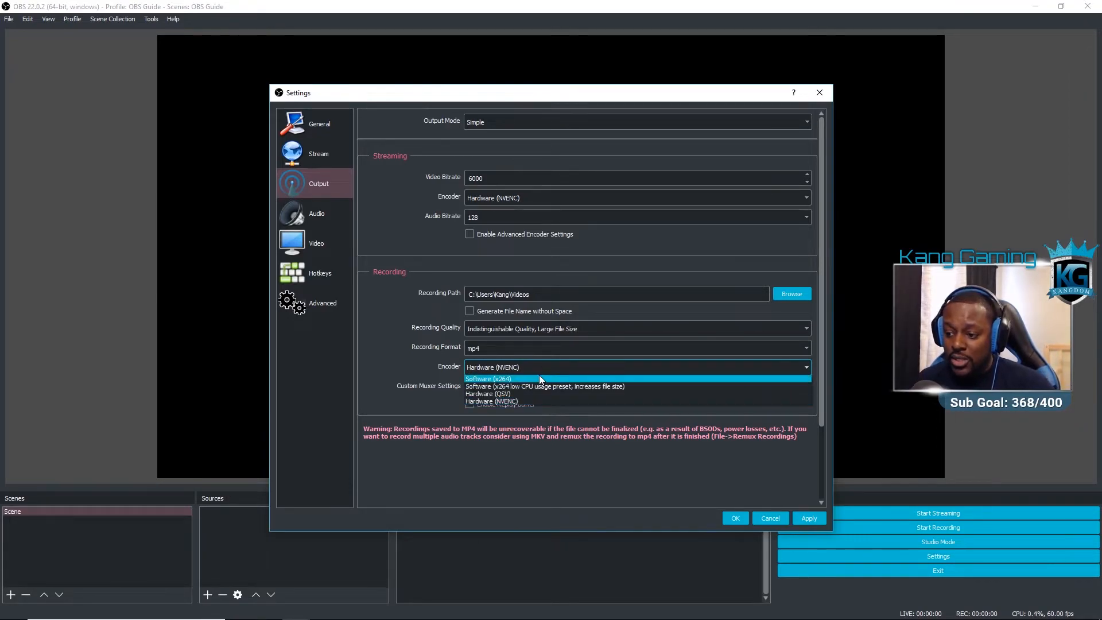
click(540, 379)
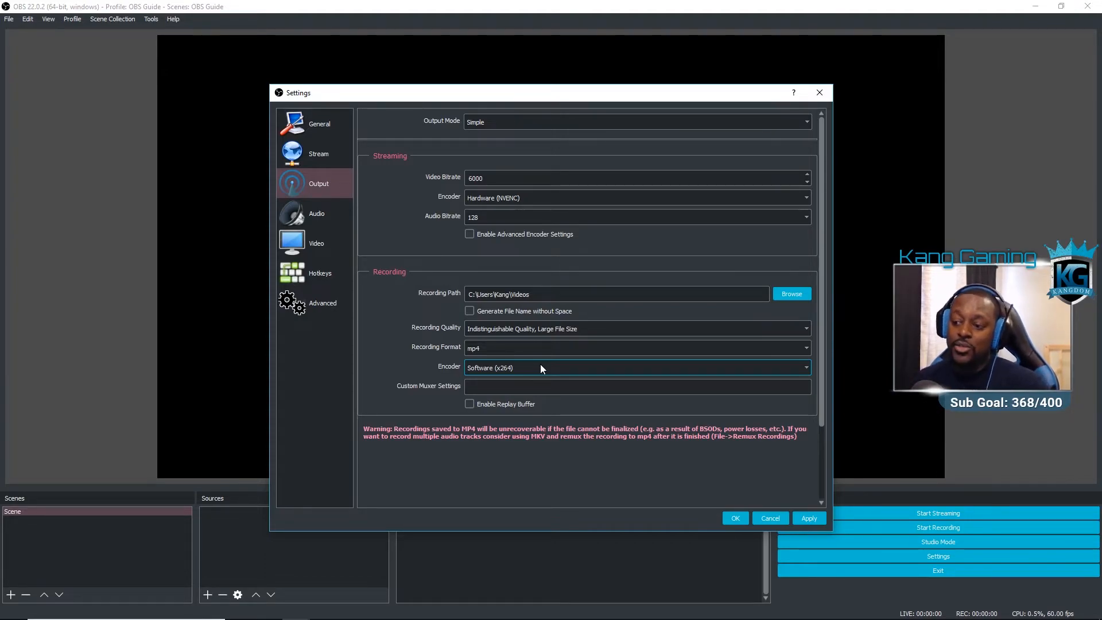
click(540, 364)
click(525, 400)
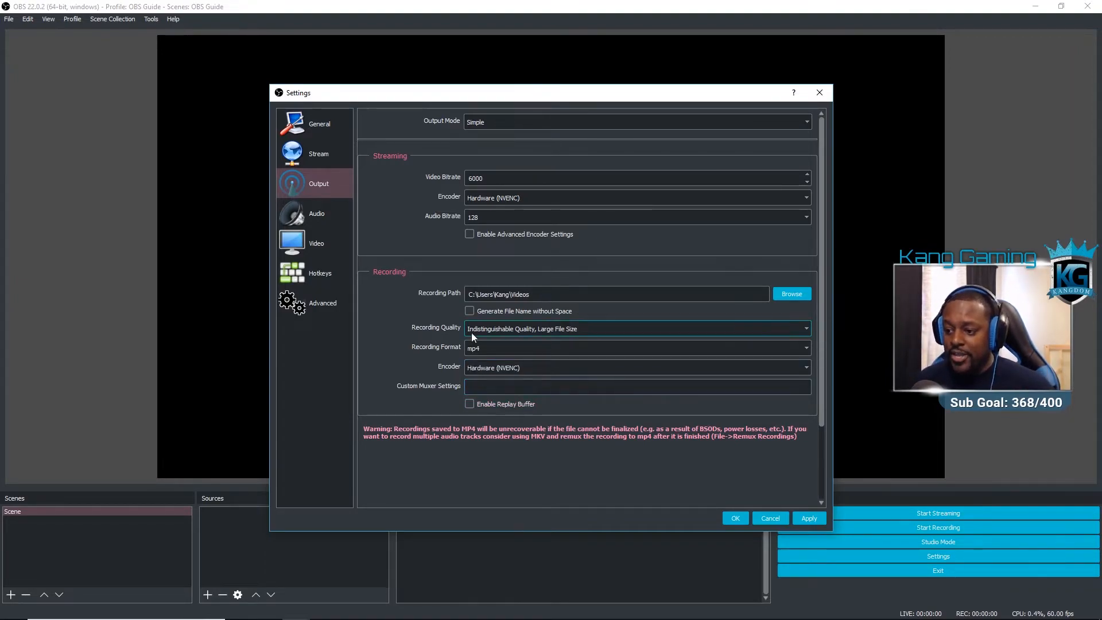
- Try High Quality, Medium File Size as the recording quality, and return it to Indistinguishable Quality, Large File Size
click(489, 329)
click(495, 347)
click(495, 329)
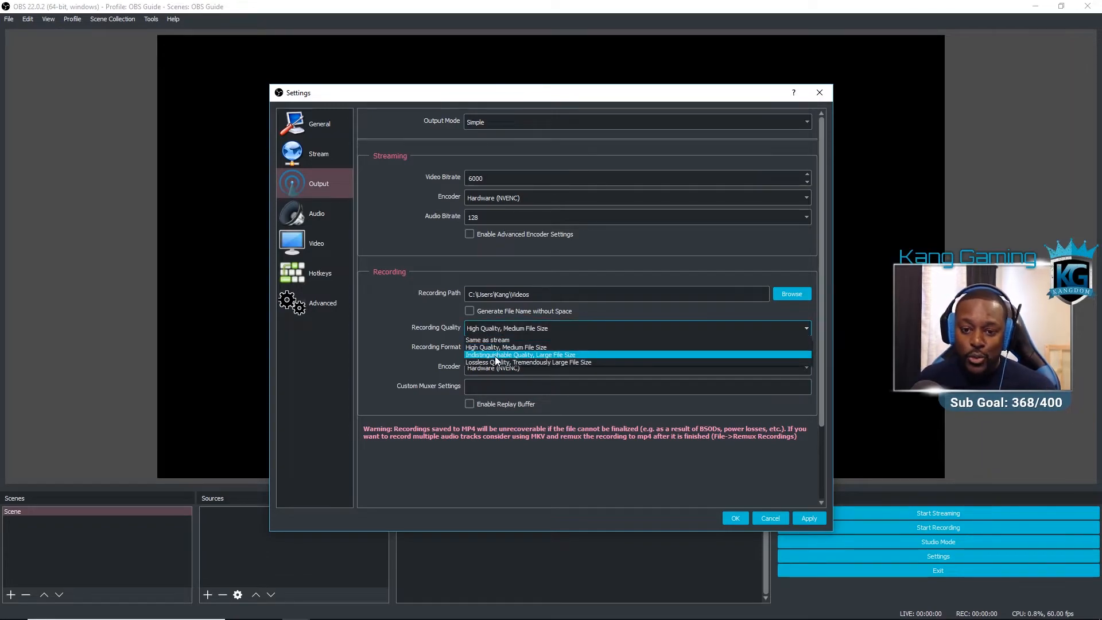
click(492, 355)
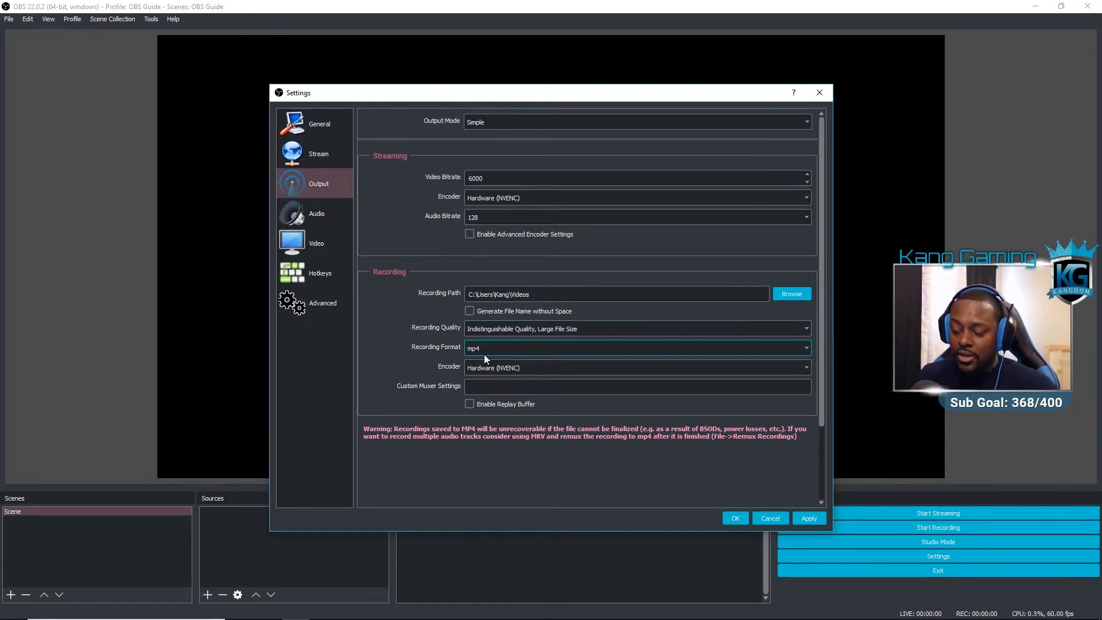
- Try enabling the replay buffer, view its maximum replay time and memory options, and disable it again
click(502, 408)
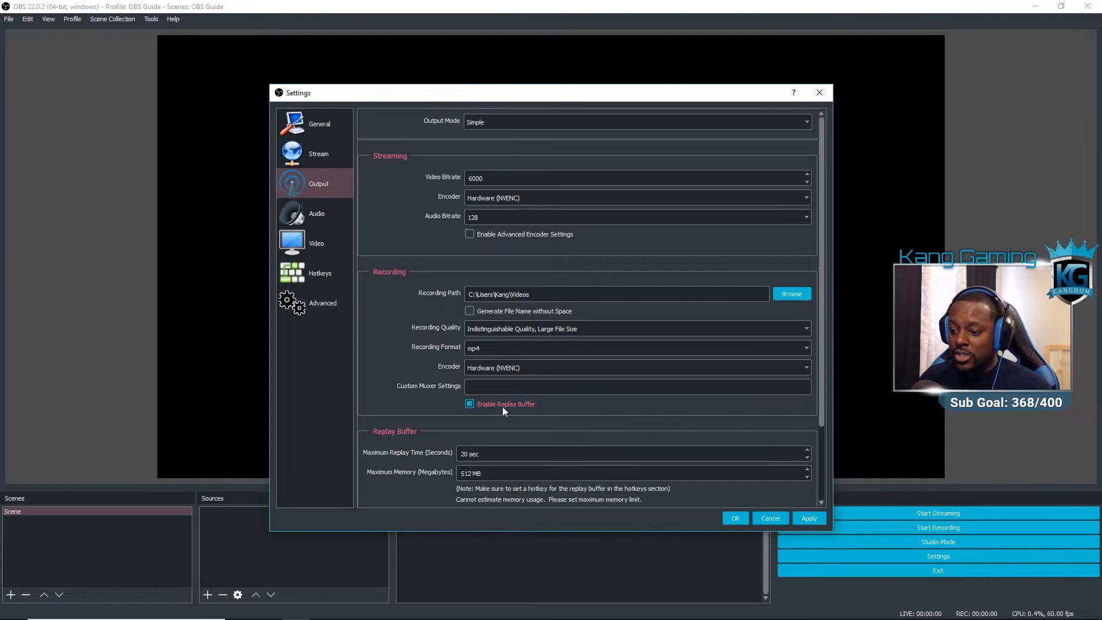
scroll(817, 338, down, 2)
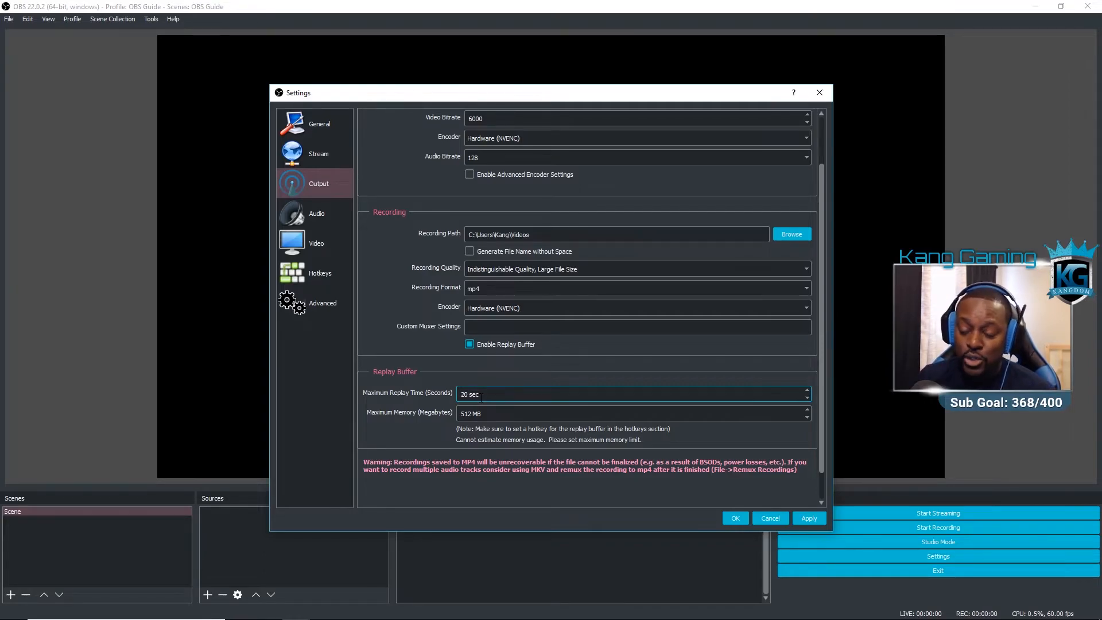
click(808, 390)
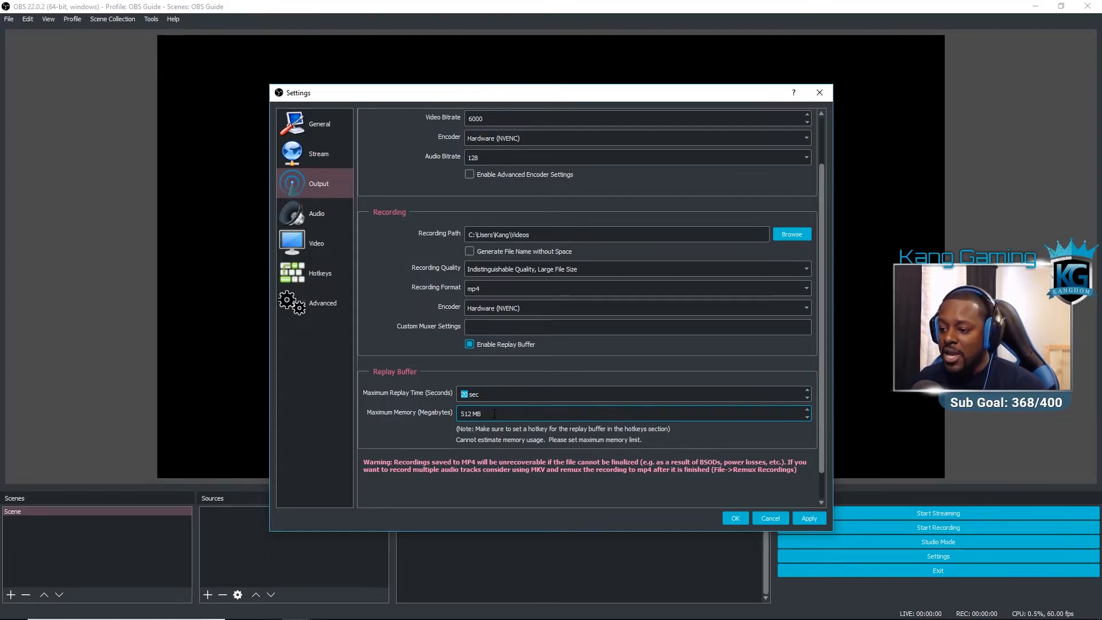
click(490, 346)
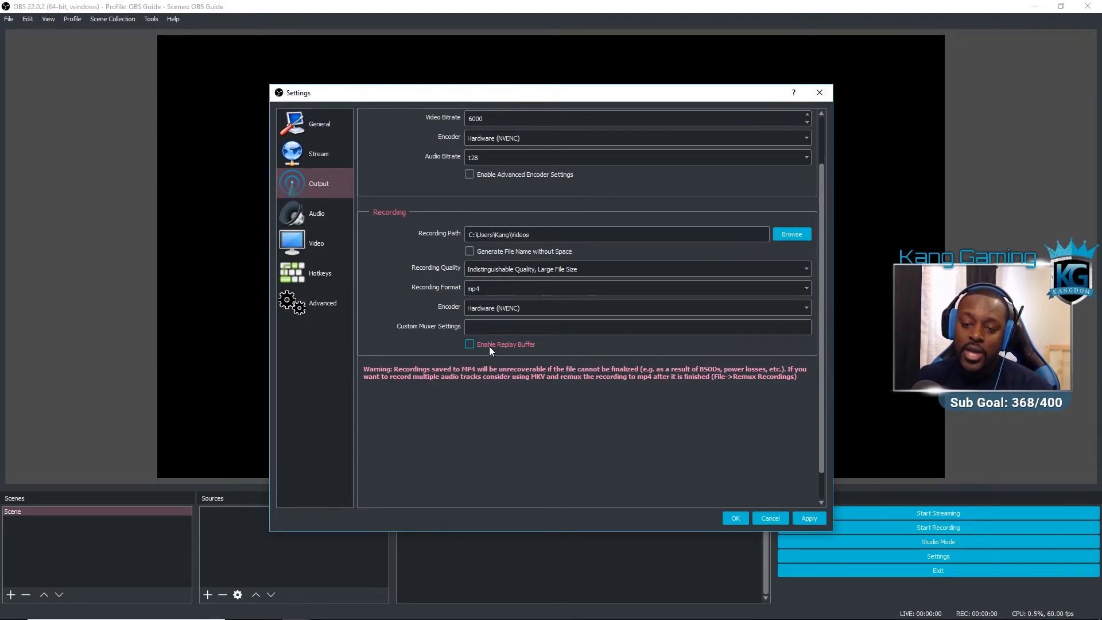
- In the Audio settings, set Desktop Audio Device and Mic/Auxiliary Audio Device to Default, with Desktop Audio Device 2 set to Disabled
click(316, 217)
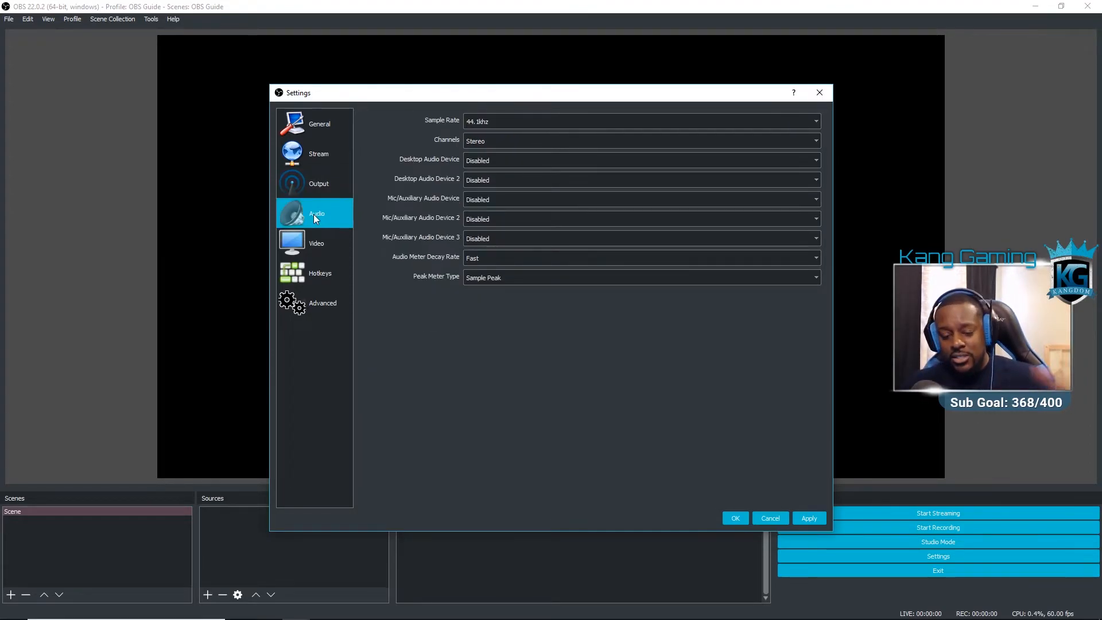
click(495, 161)
click(494, 172)
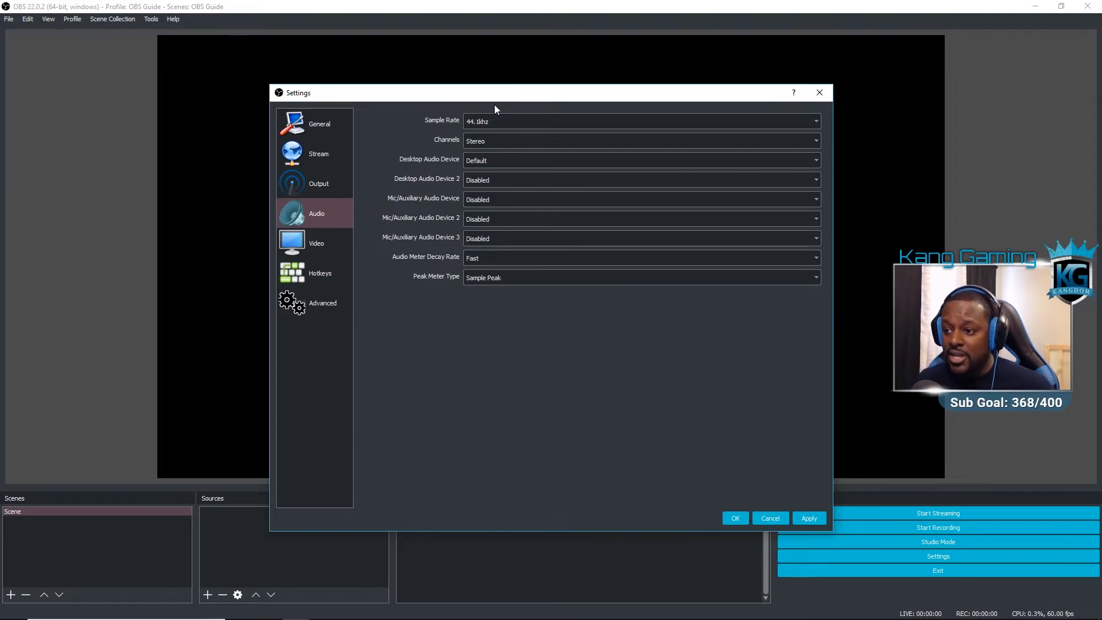
click(492, 179)
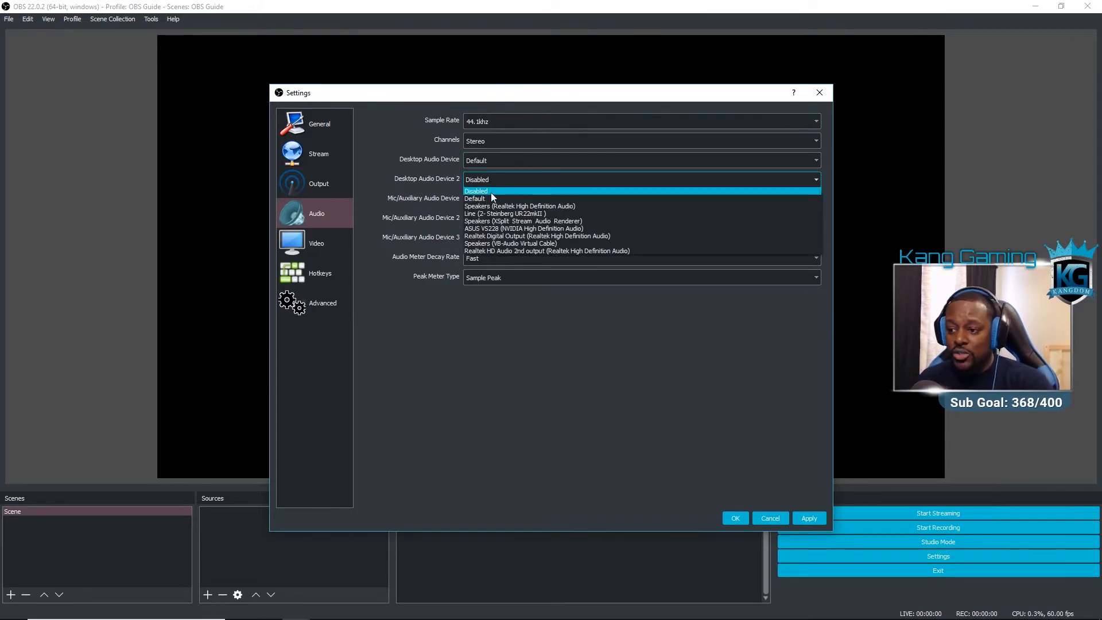
click(491, 200)
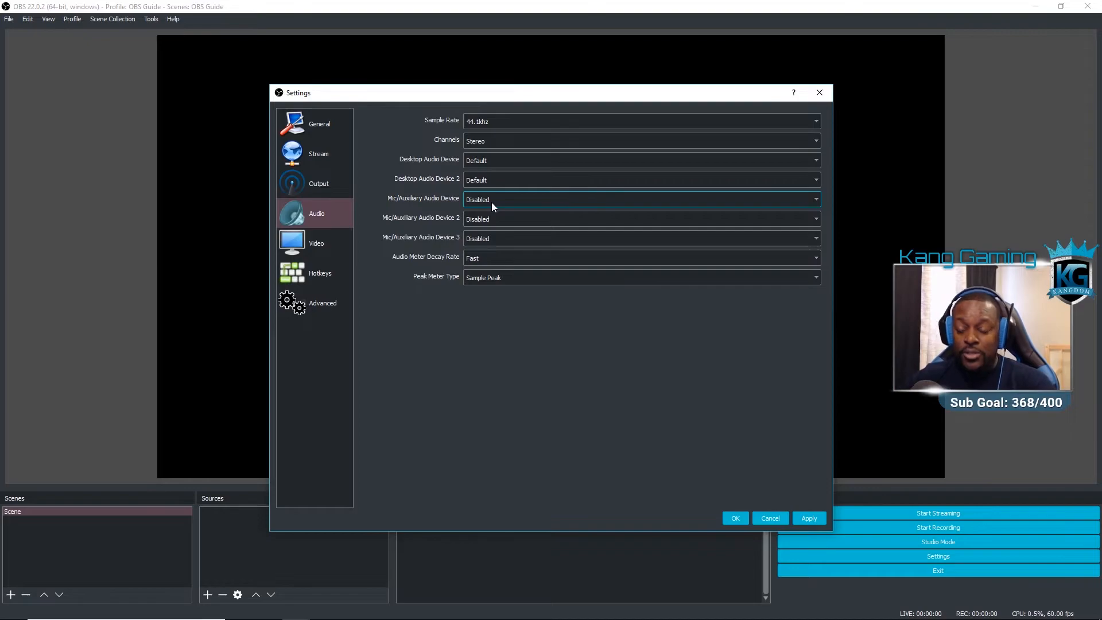
click(491, 202)
click(494, 219)
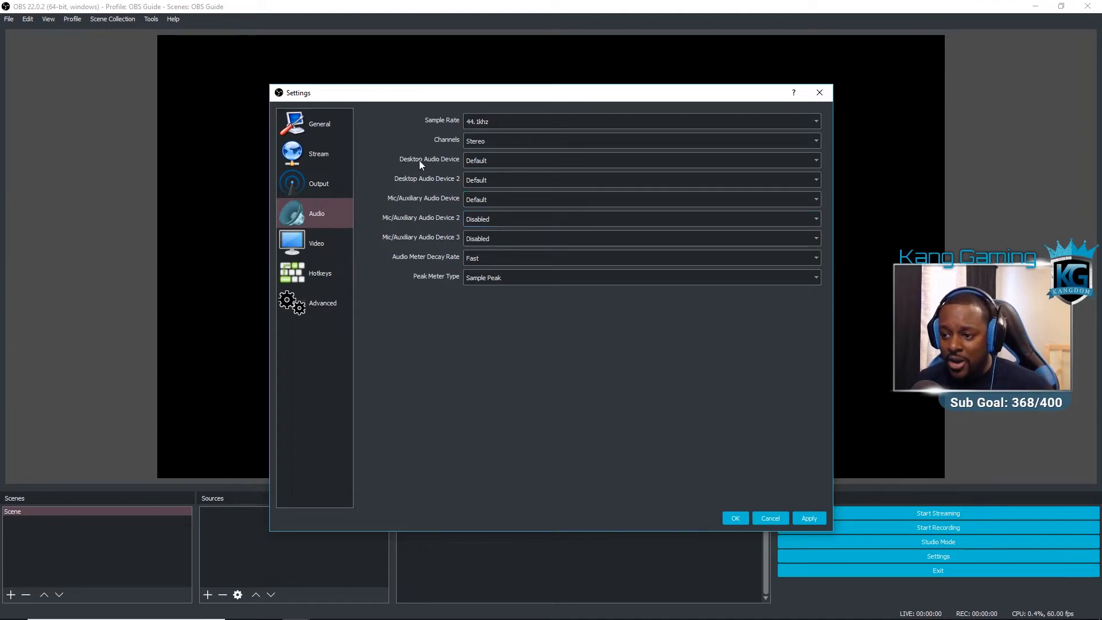
click(483, 183)
click(486, 189)
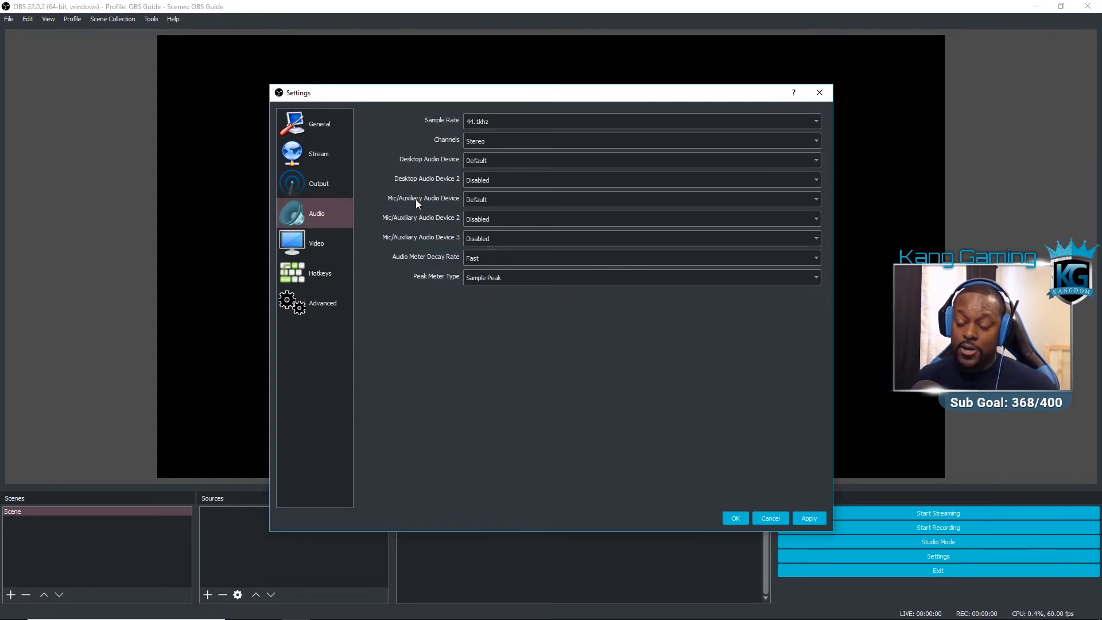
- In the Video settings, set the output (scaled) resolution to 1920x1080
click(306, 245)
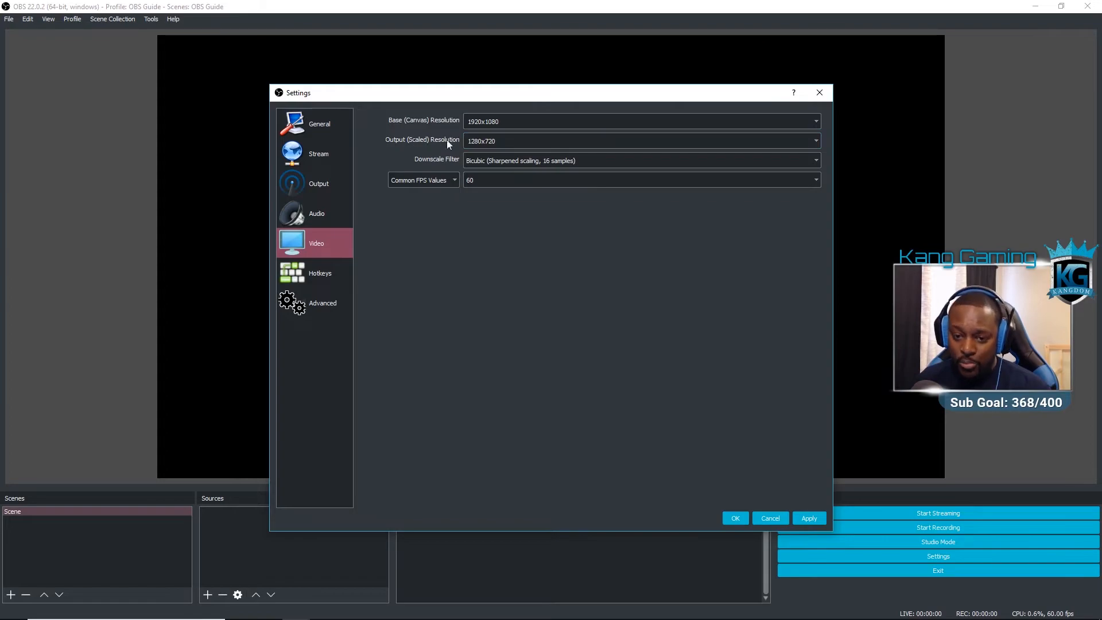
click(511, 145)
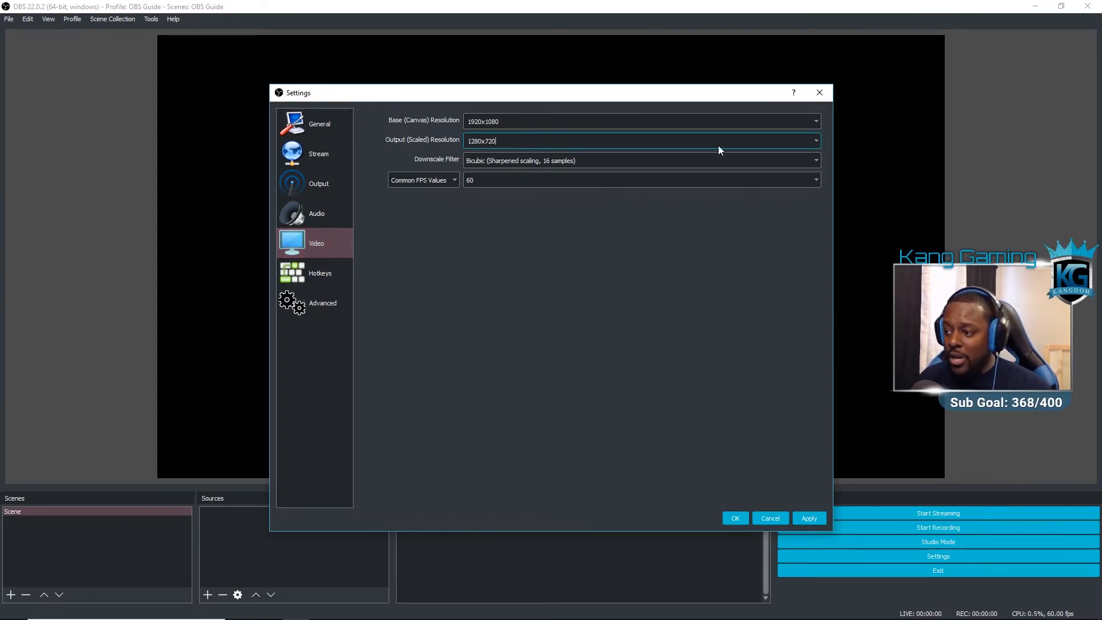
click(817, 140)
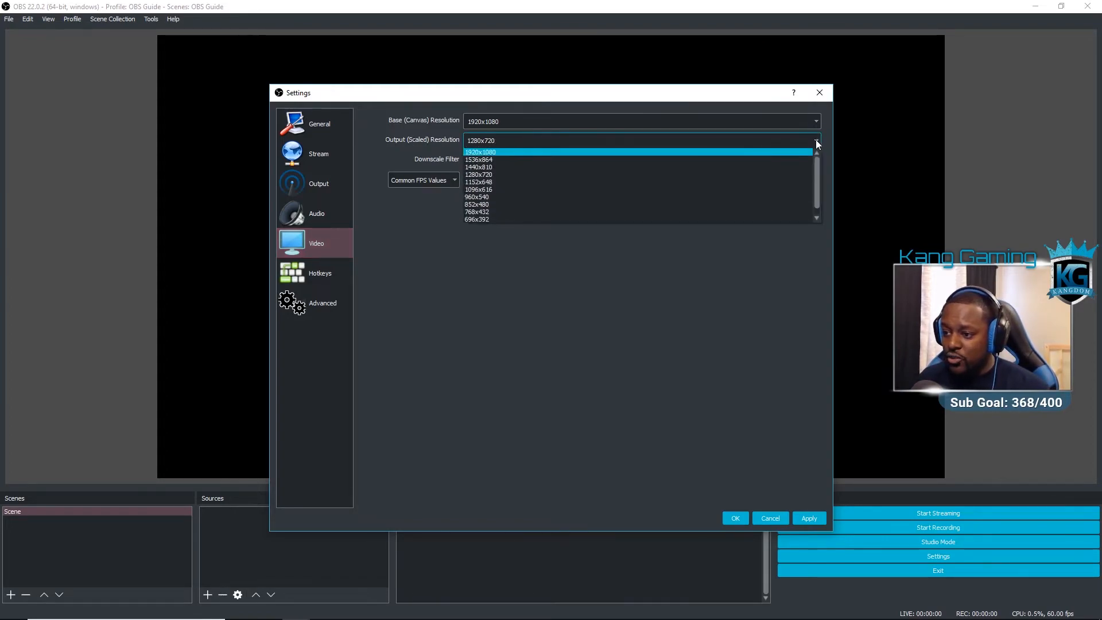
click(563, 152)
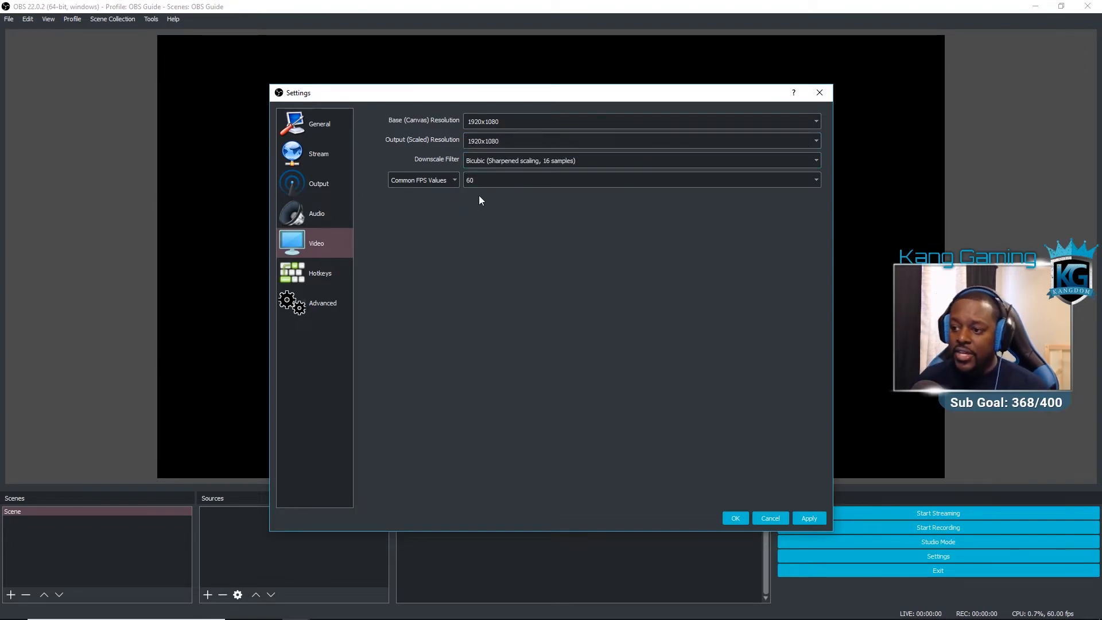
- Try 59.94 as the common FPS value, and return it to 60
click(819, 182)
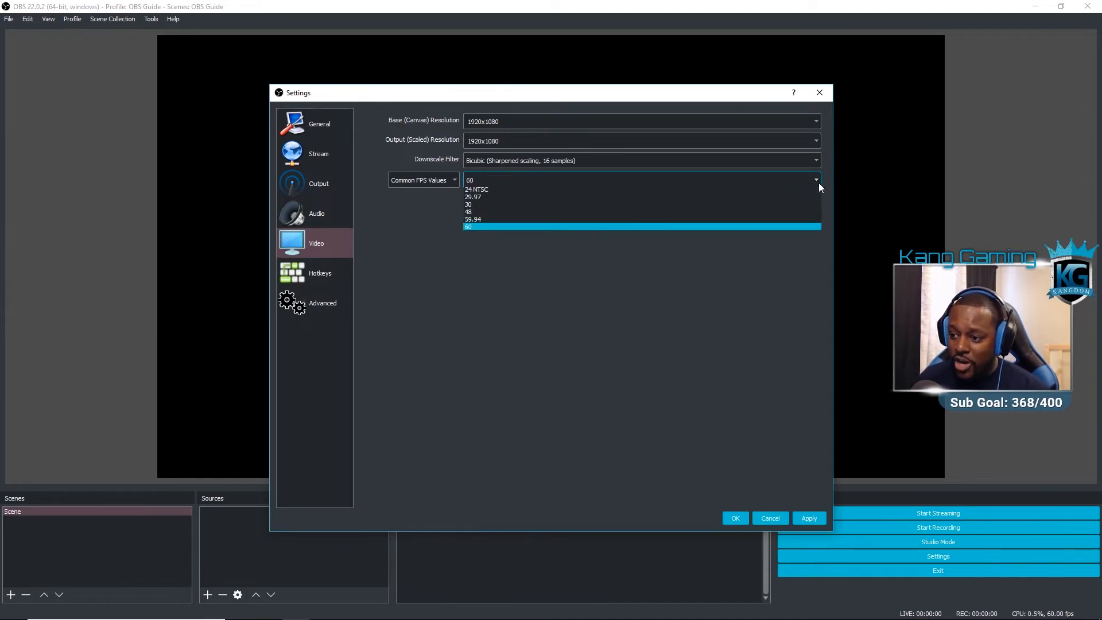
click(718, 220)
click(737, 180)
click(582, 245)
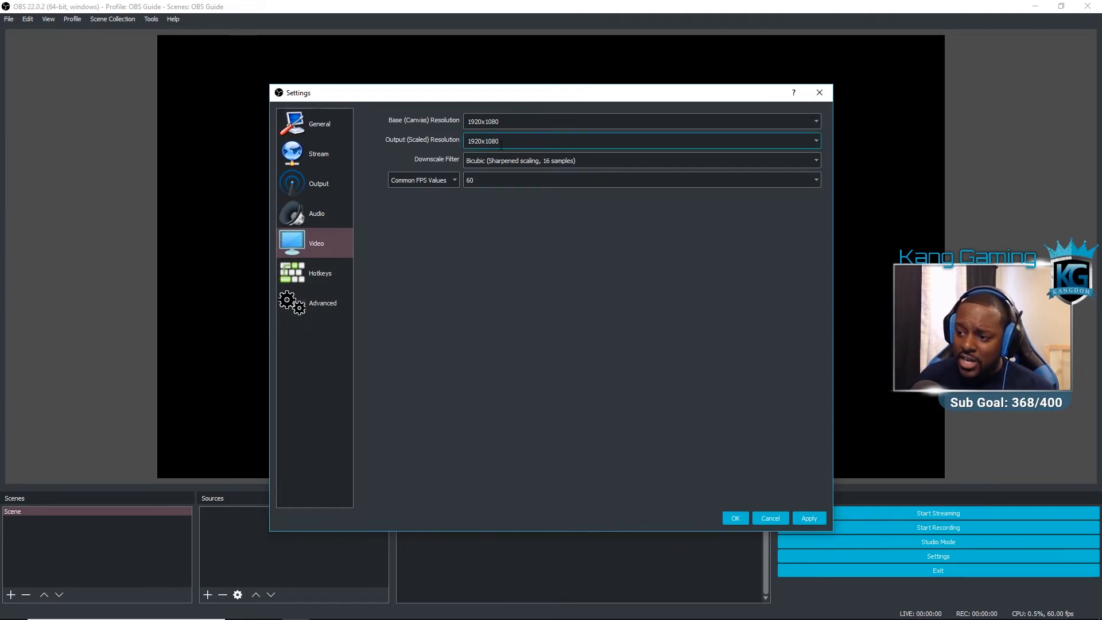
- Set the common FPS value to 30 and the output (scaled) resolution to 1280x720
click(819, 177)
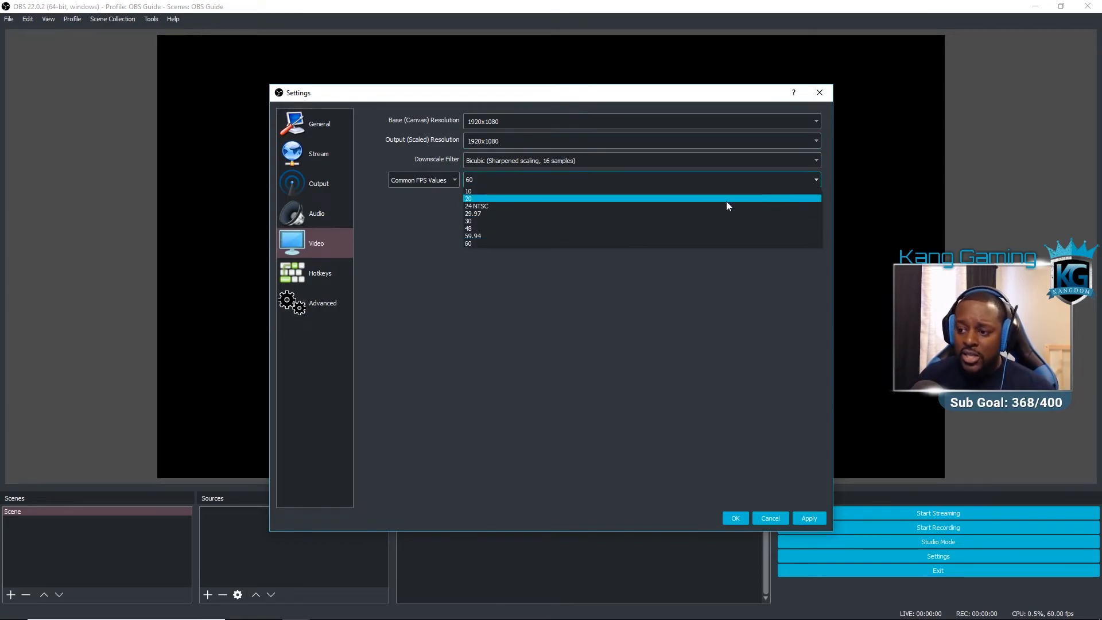
click(655, 222)
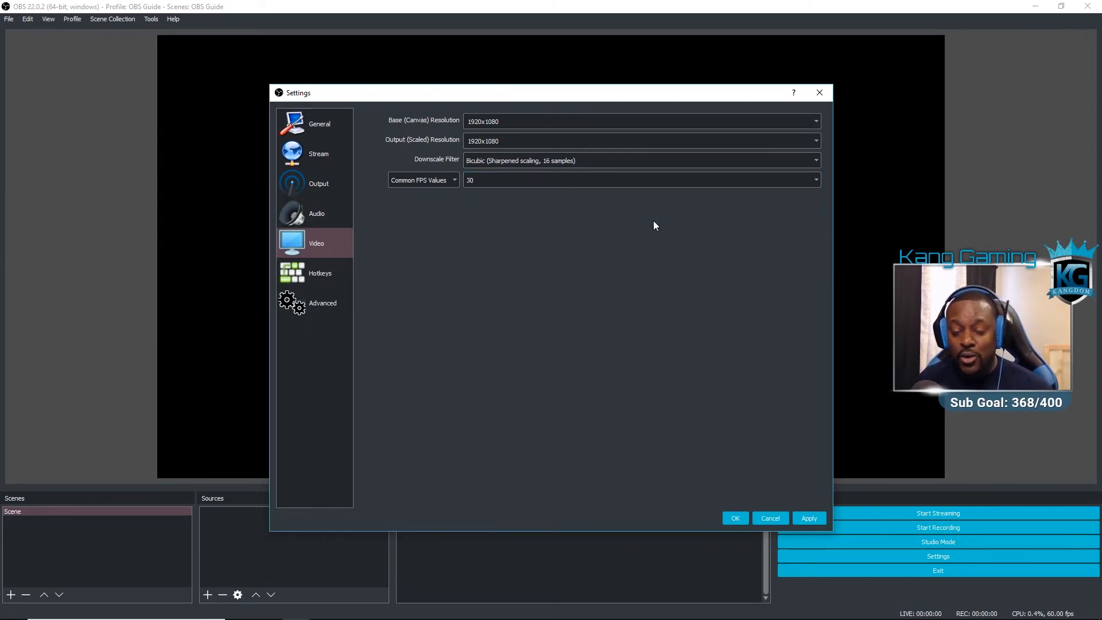
click(816, 141)
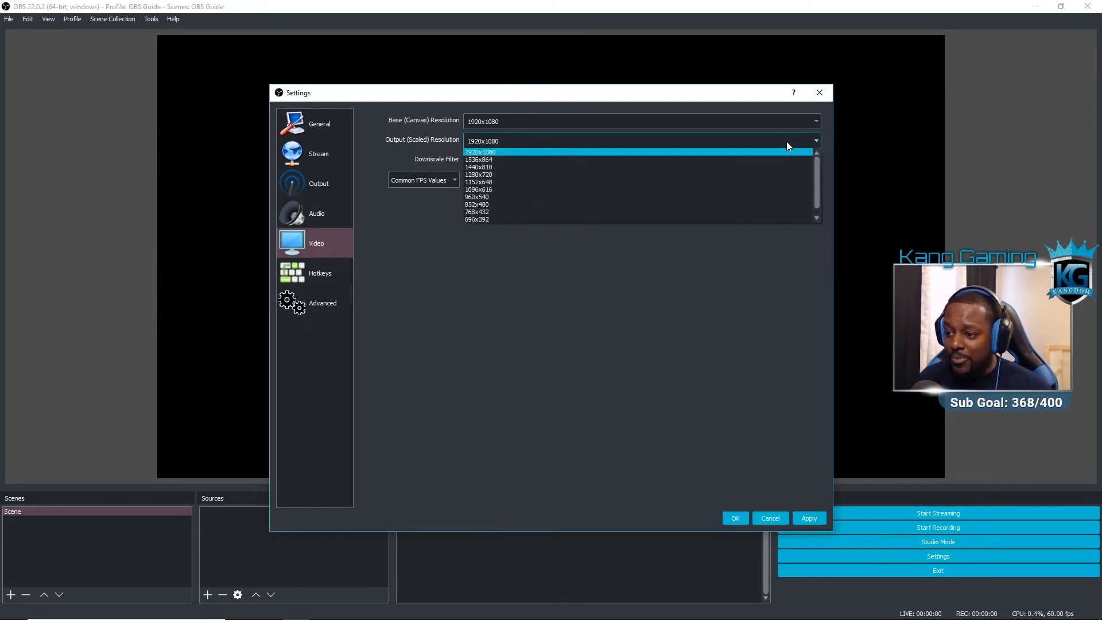
click(552, 171)
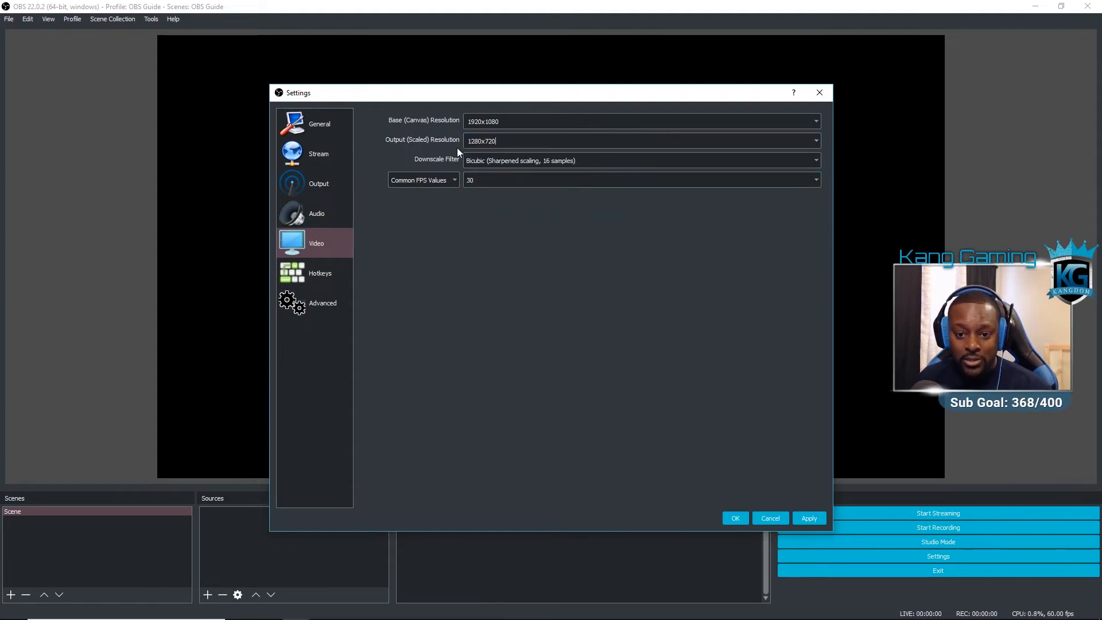
- Try 60 as the common FPS value with the 1280x720 output, and return it to 30
click(816, 180)
click(613, 243)
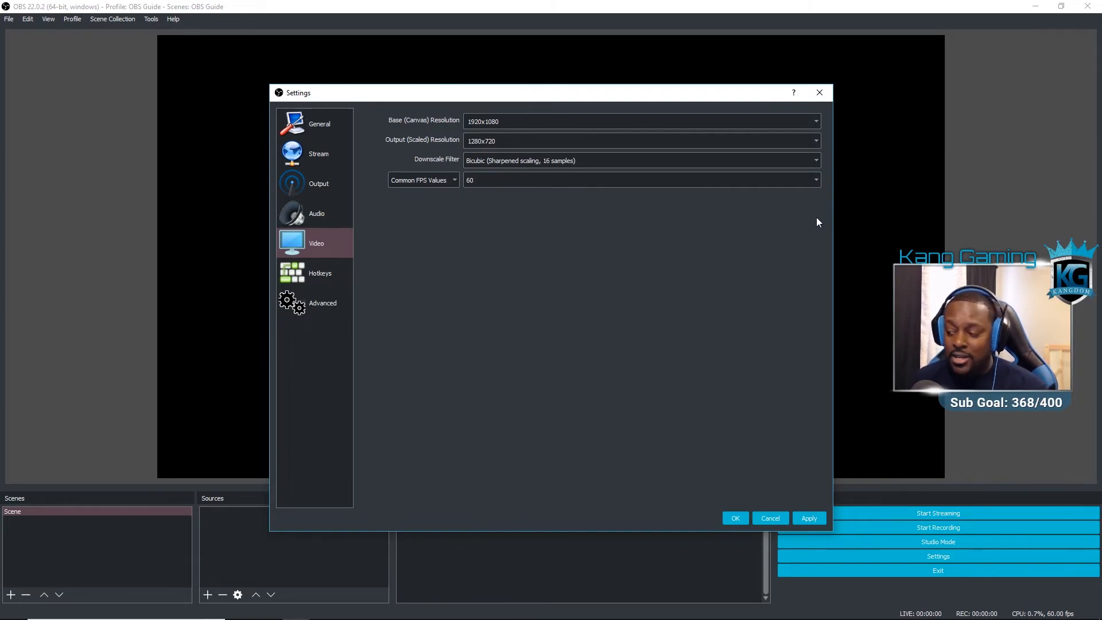
click(815, 185)
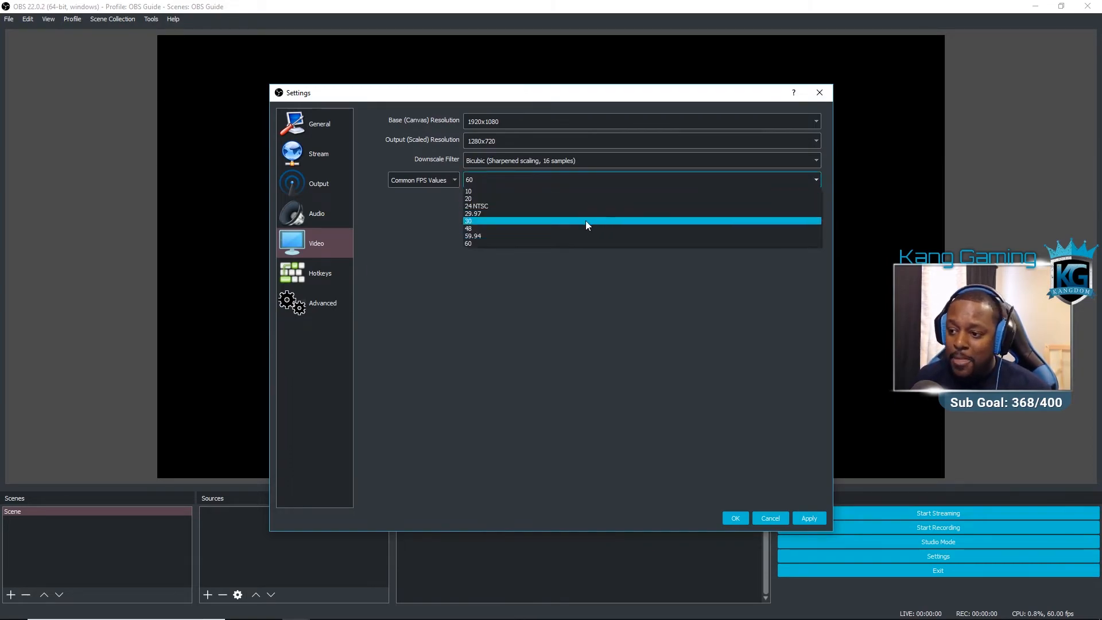
click(582, 222)
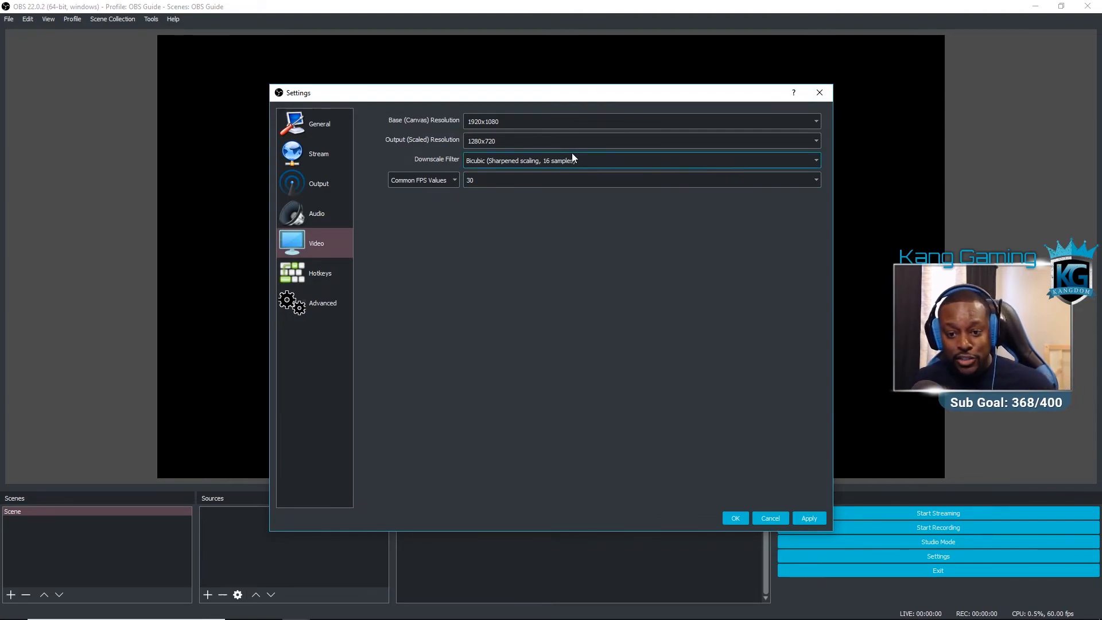
- Try 852x480 and 1152x648 as the output (scaled) resolution, and return it to 1280x720
click(816, 142)
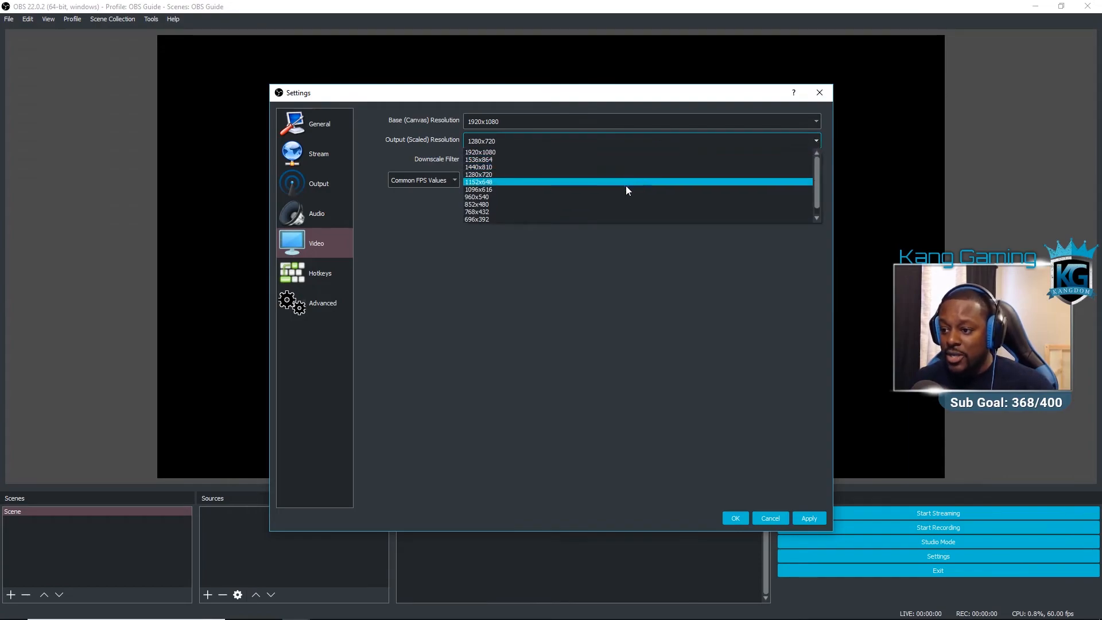
click(611, 204)
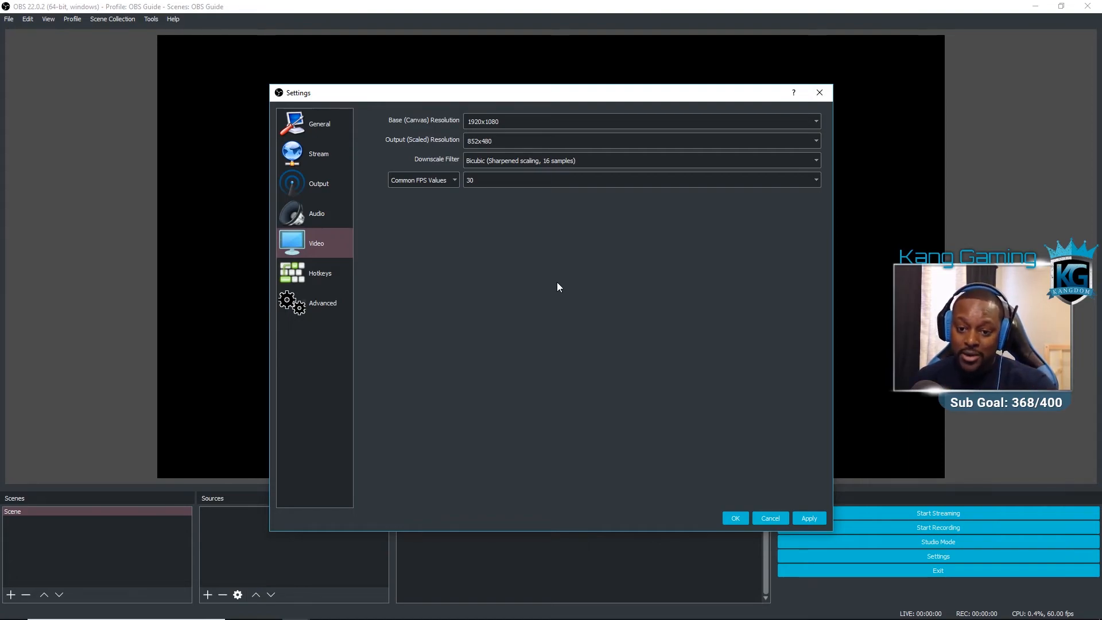
click(816, 141)
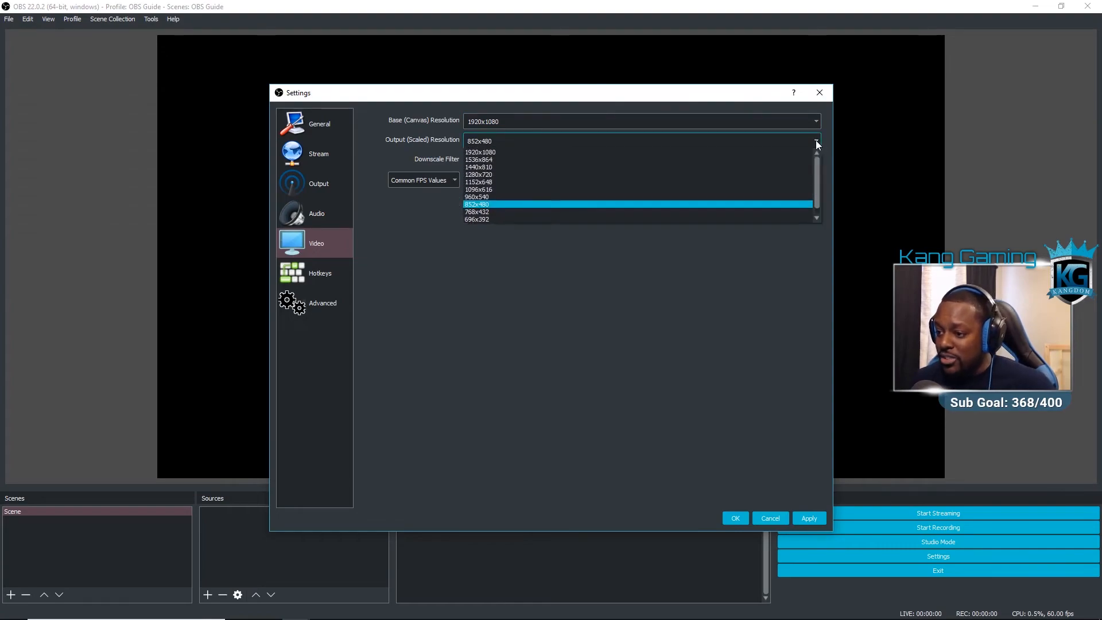
click(655, 184)
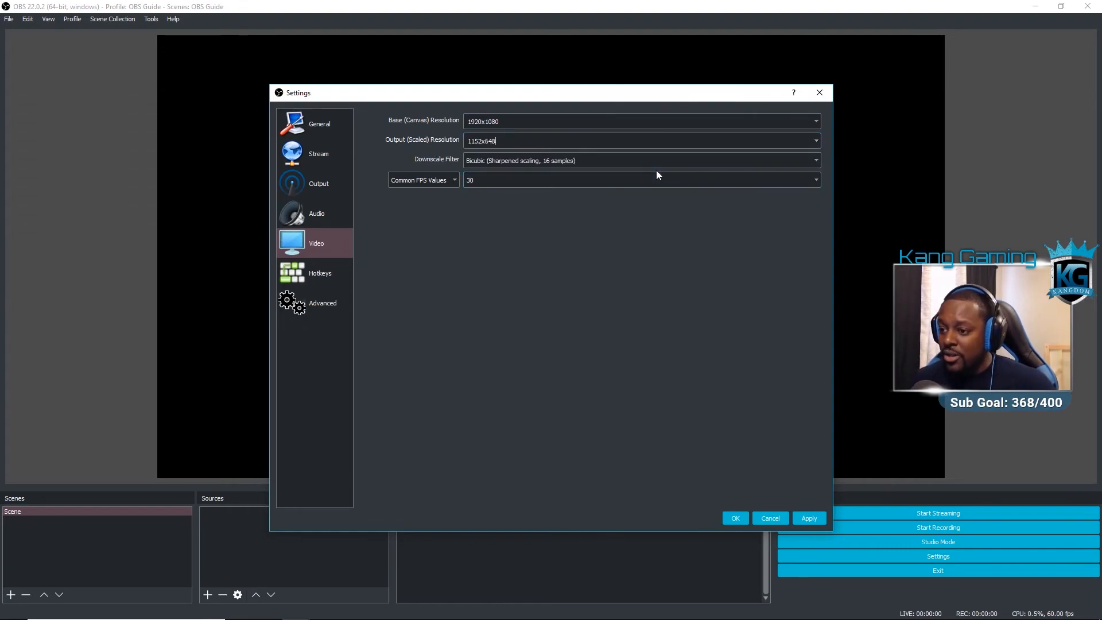
click(822, 142)
click(604, 176)
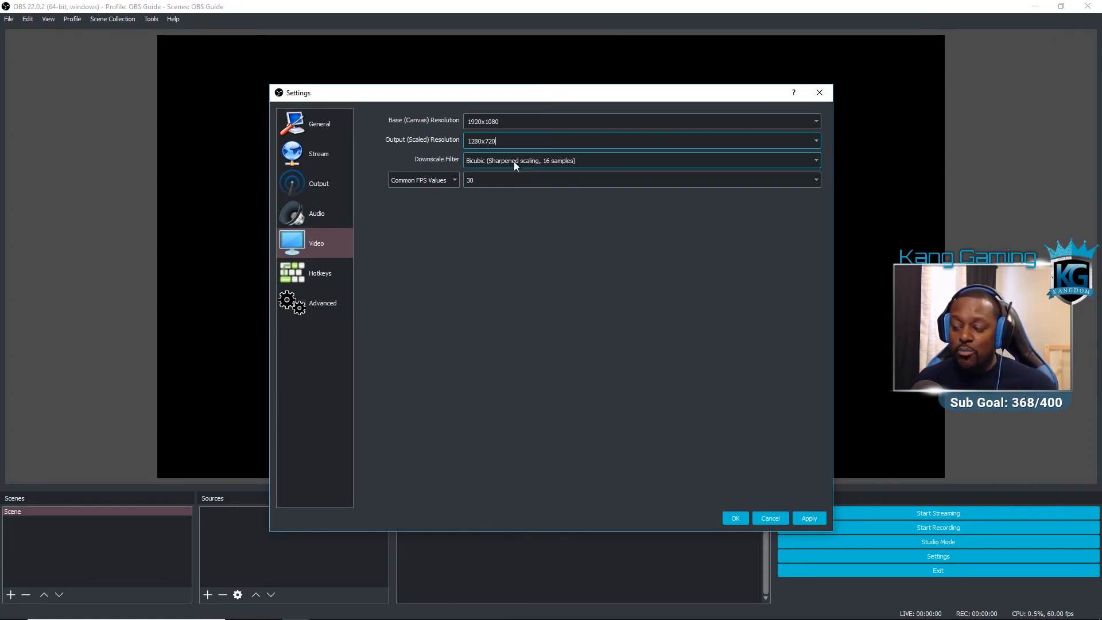
click(500, 122)
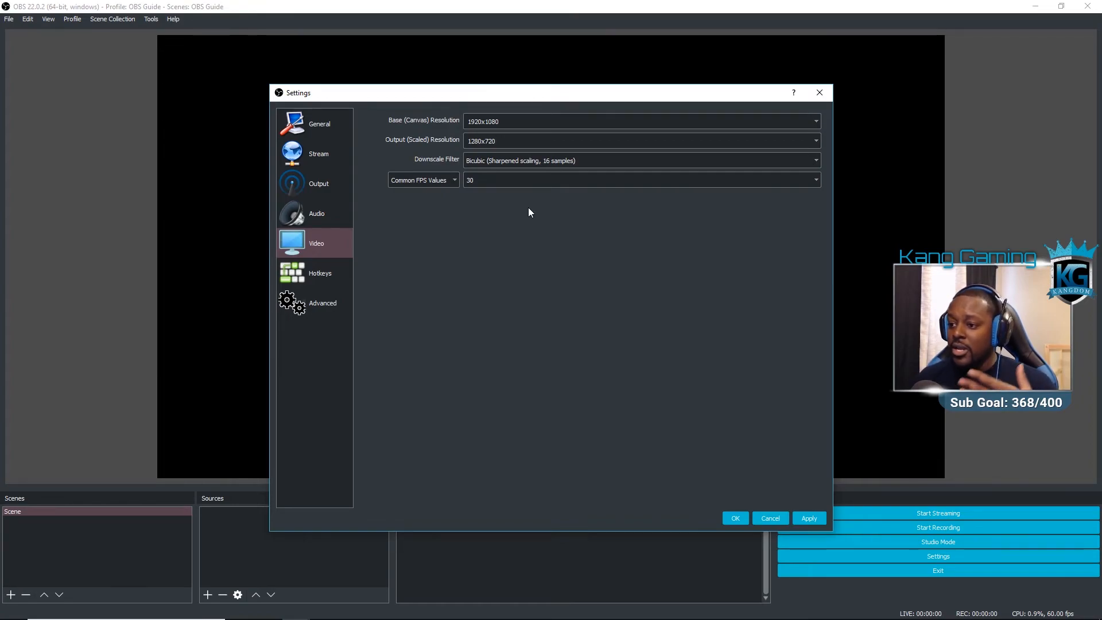
- Set the output (scaled) resolution to 1920x1080 and the common FPS value to 60
click(817, 142)
click(650, 157)
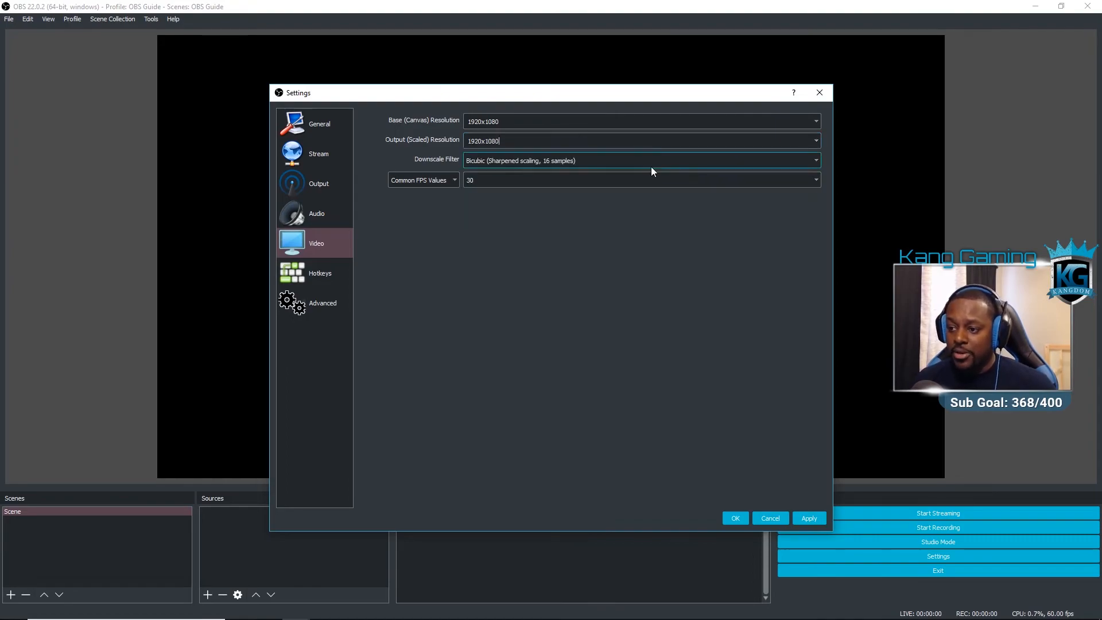
click(811, 180)
click(609, 242)
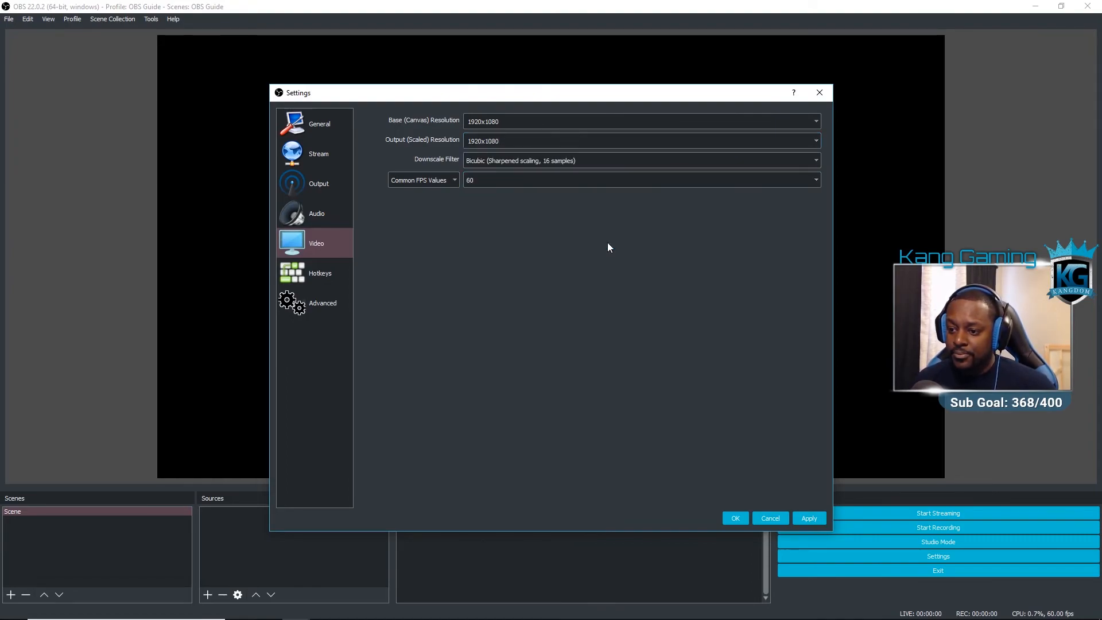
- View the Hotkeys settings for streaming, recording, replay buffer and scene switching
click(316, 283)
click(322, 304)
click(324, 281)
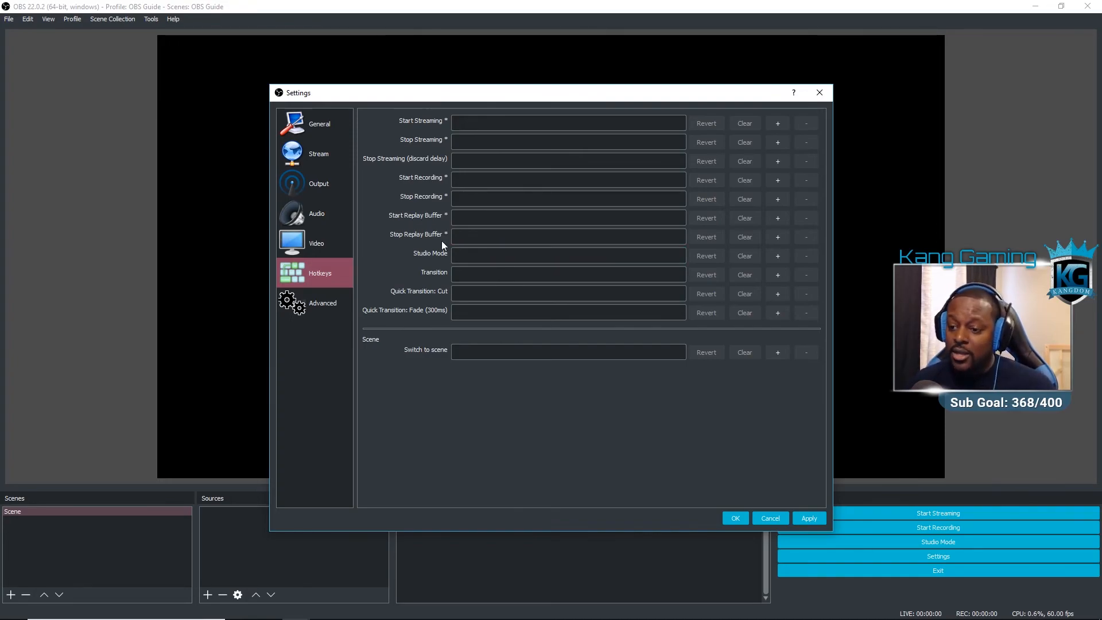
- In the Advanced settings, enable the new networking code and low latency mode for the network
click(314, 304)
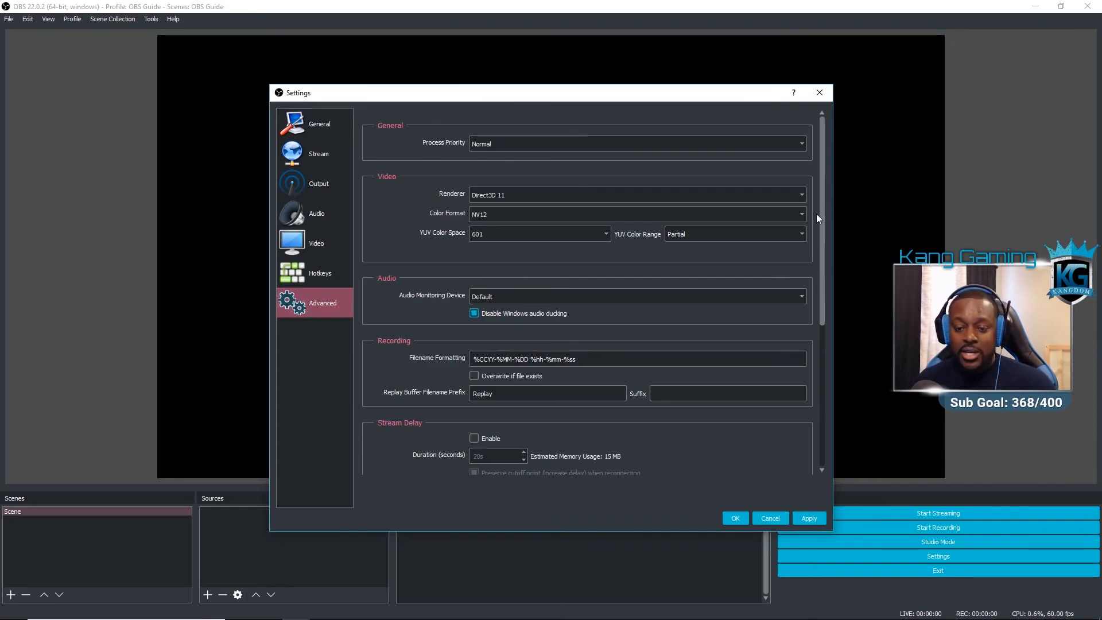
drag(824, 201, 827, 353)
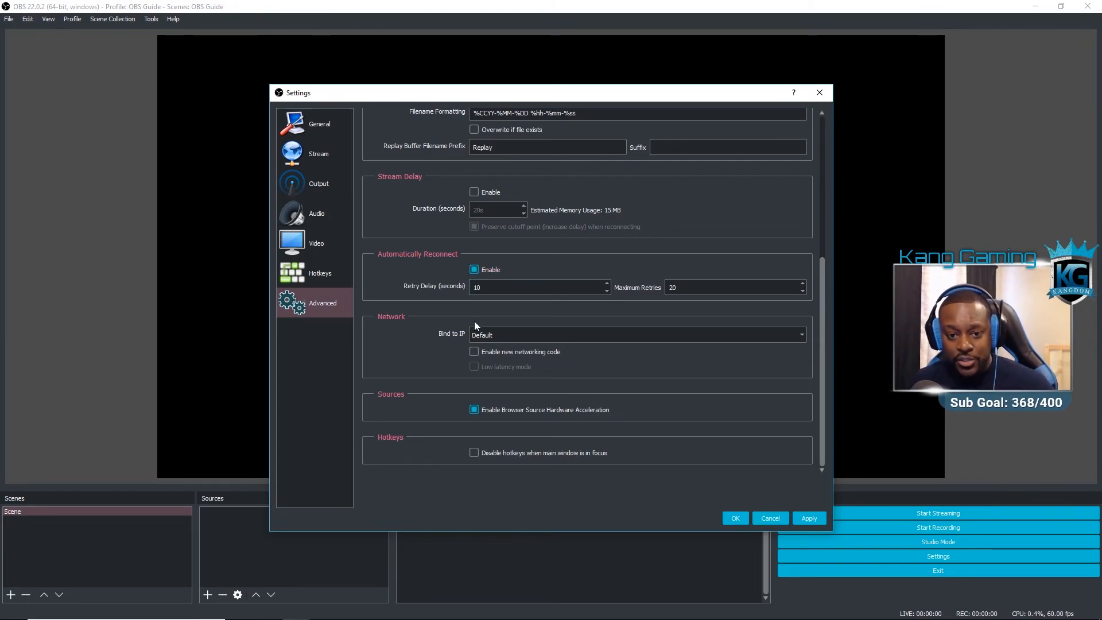
click(524, 350)
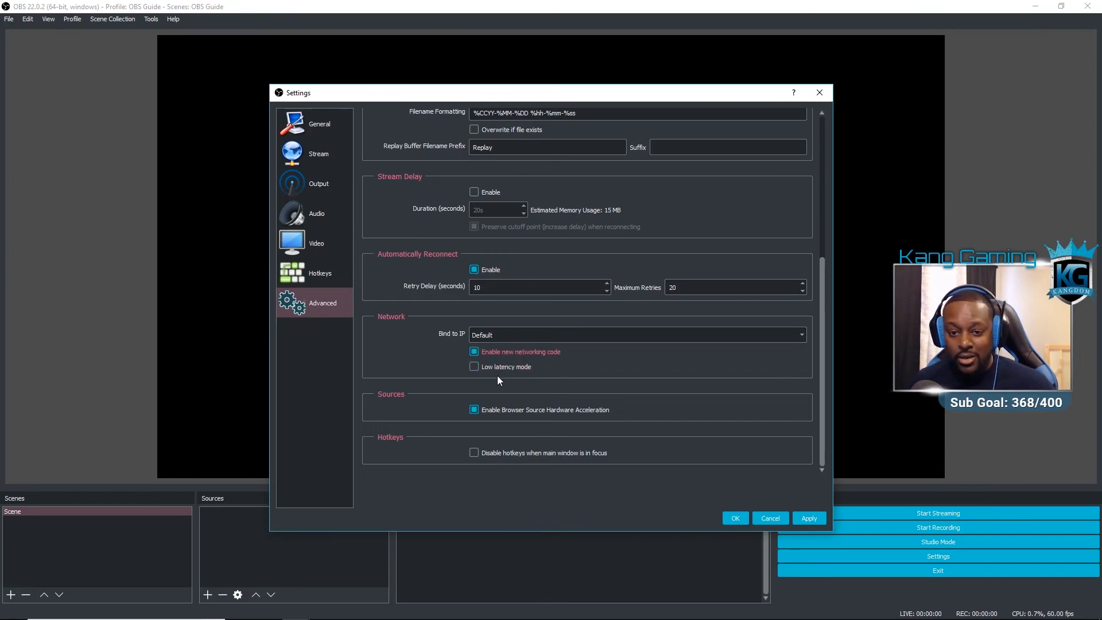
click(505, 372)
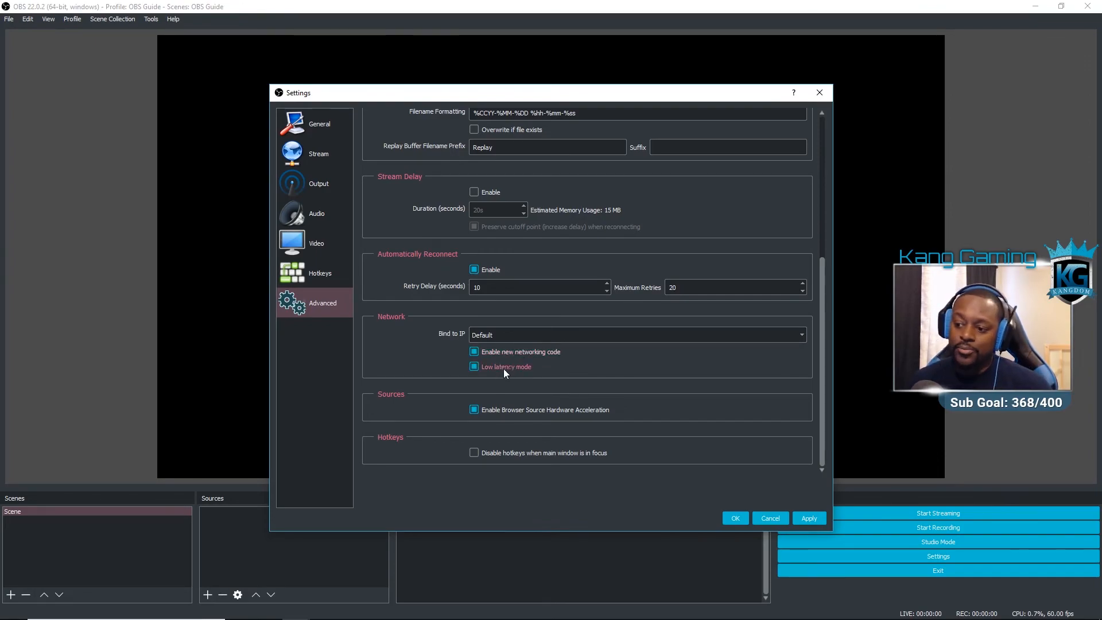